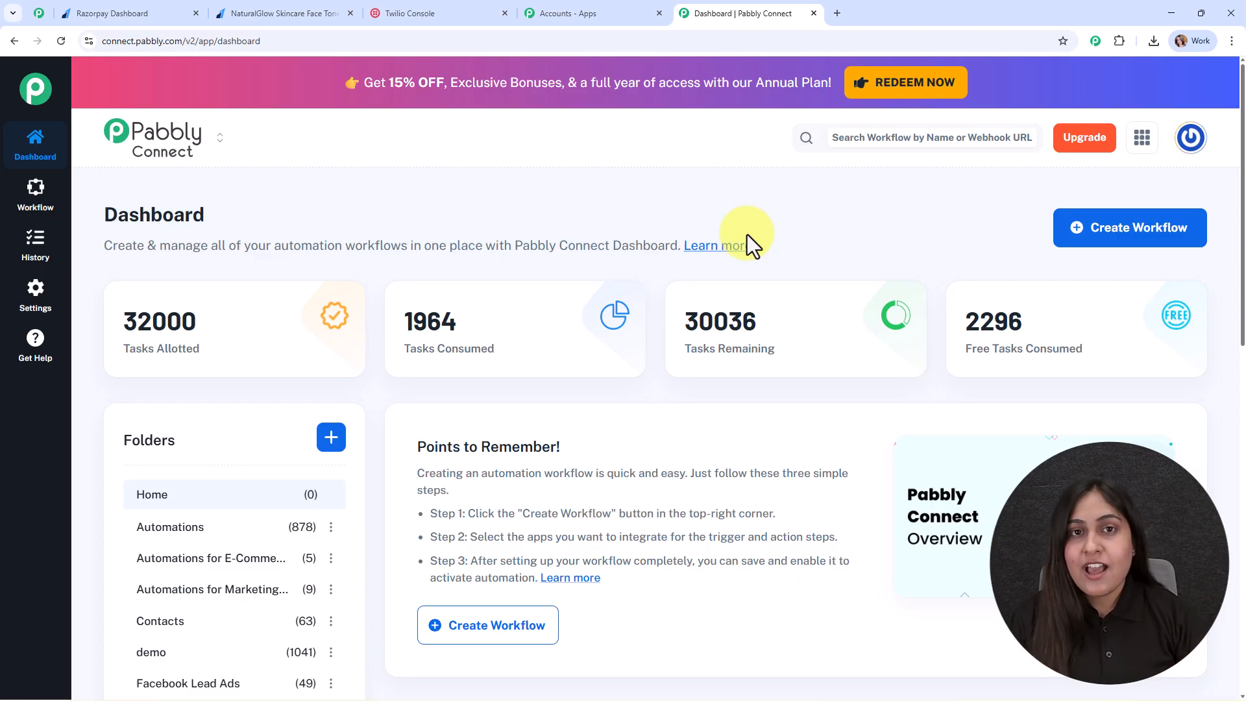
Go from the Accounts - Apps tab back to the dashboard, then open the pinned Pabbly community page.
click(593, 3)
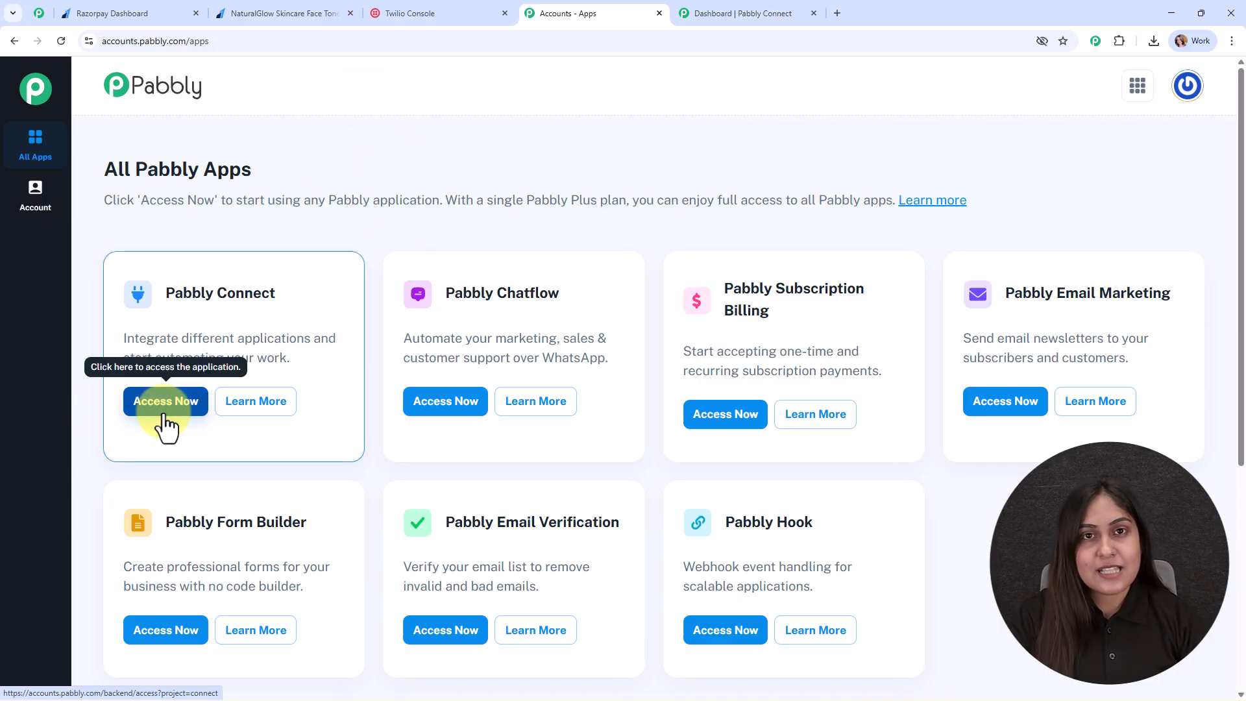
click(735, 13)
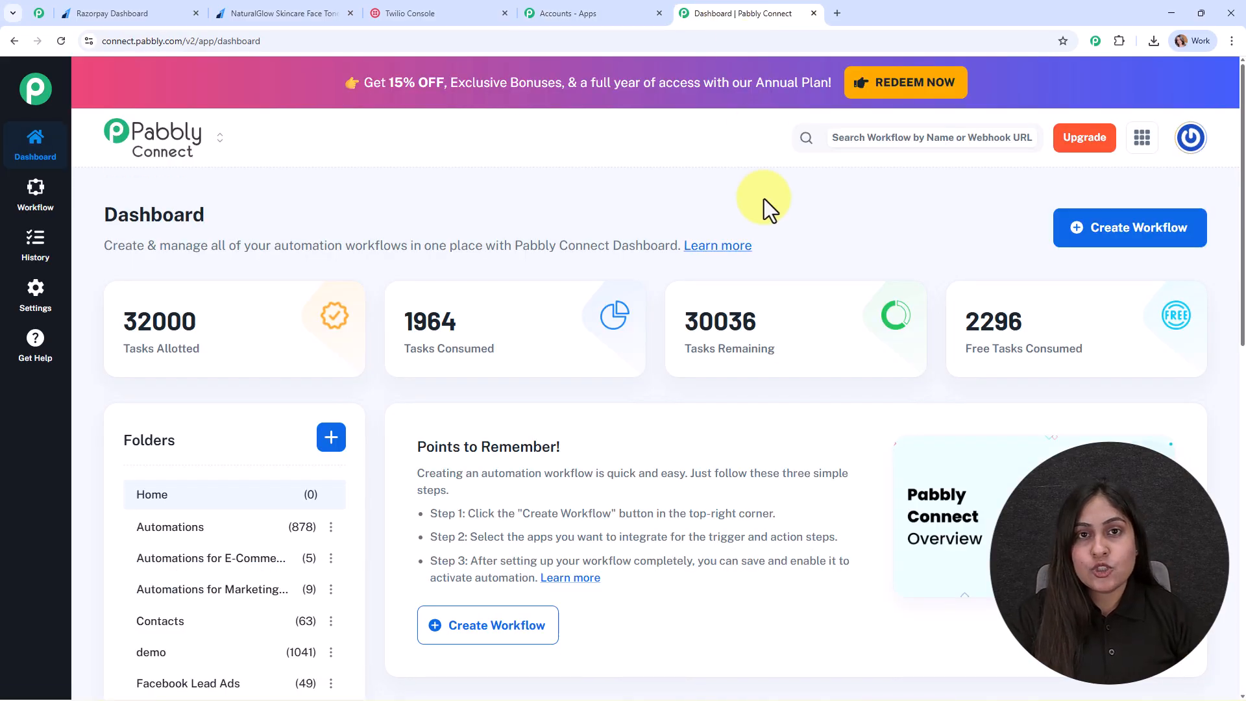
click(33, 3)
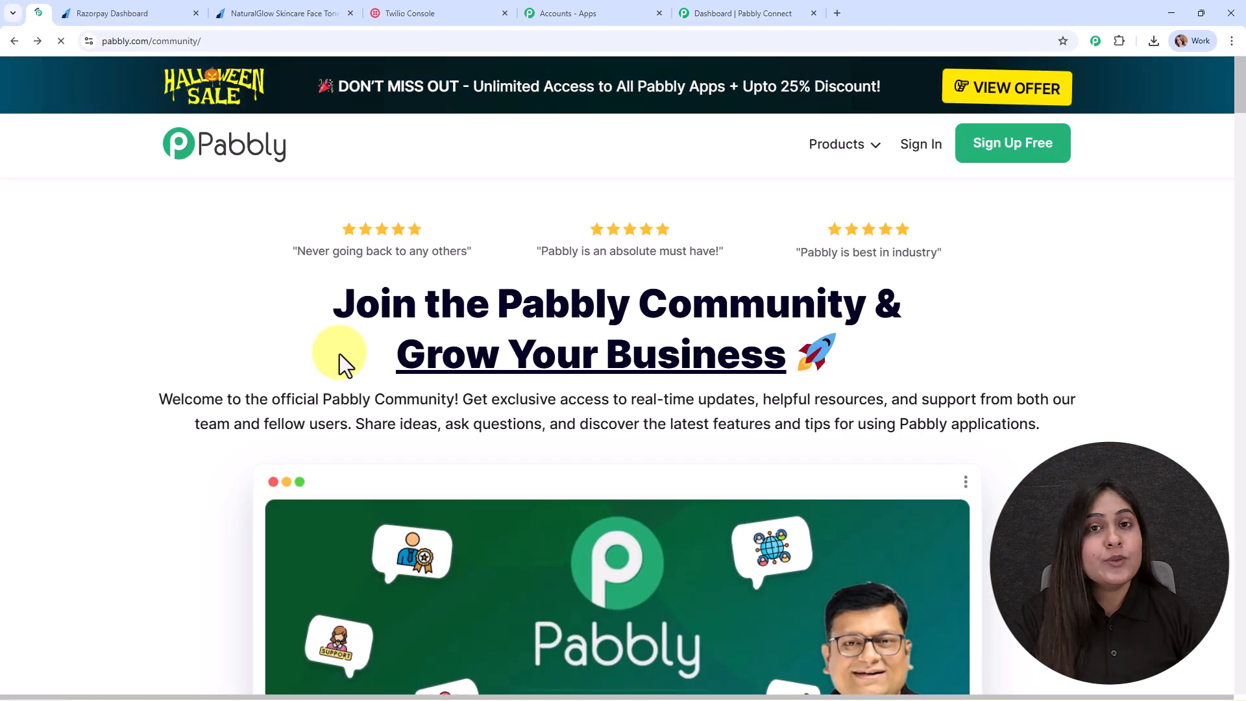
Scroll through the Pabbly community page, return to its top, and switch back to the Connect dashboard.
scroll(349, 405, down, 10)
scroll(350, 414, down, 15)
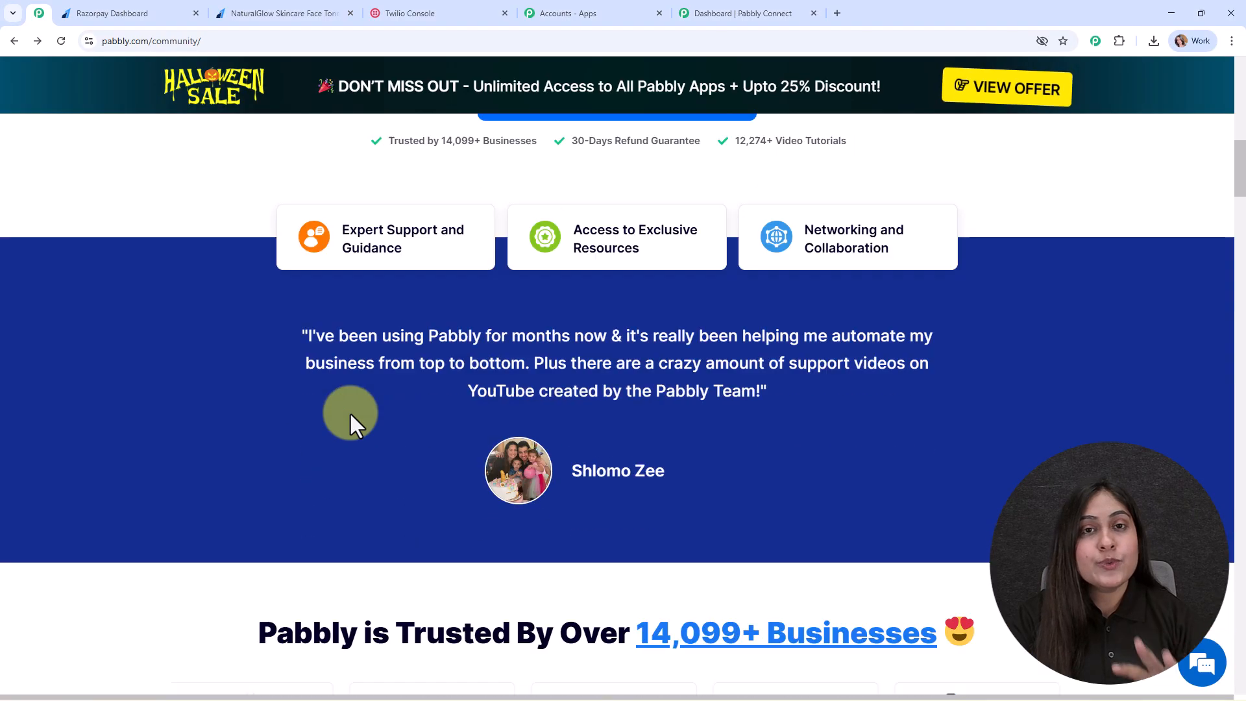
scroll(350, 414, down, 8)
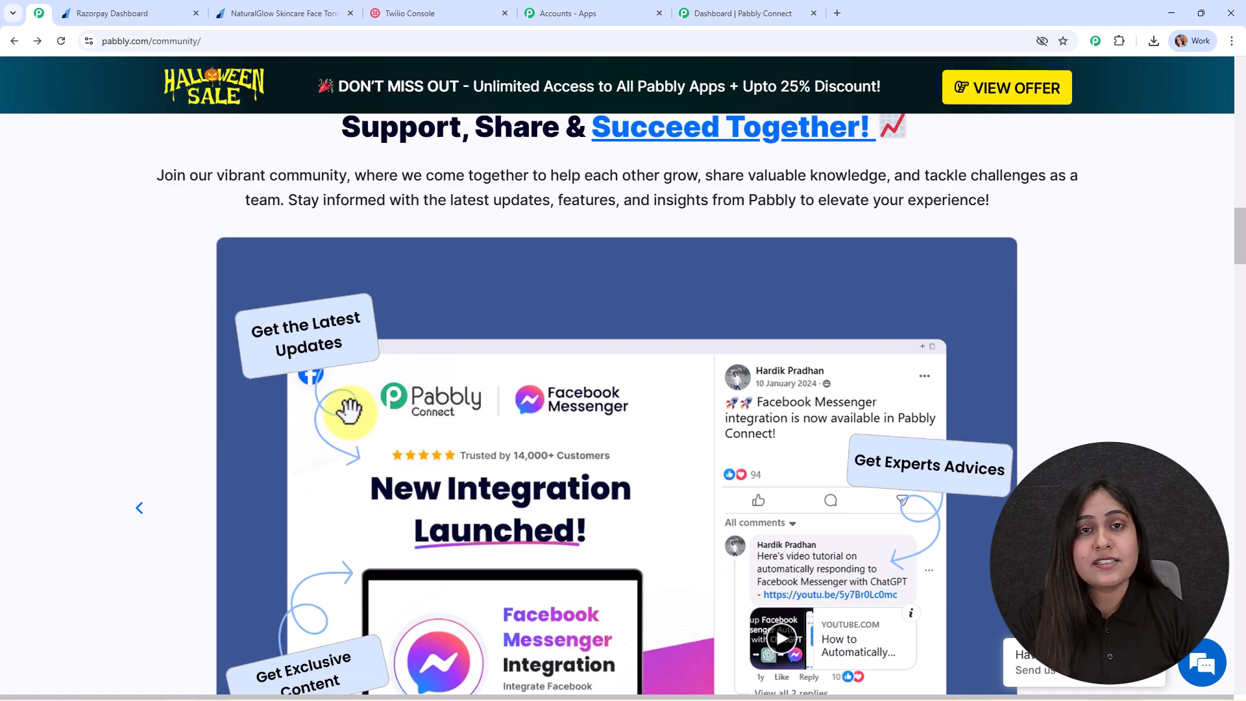
scroll(356, 454, down, 10)
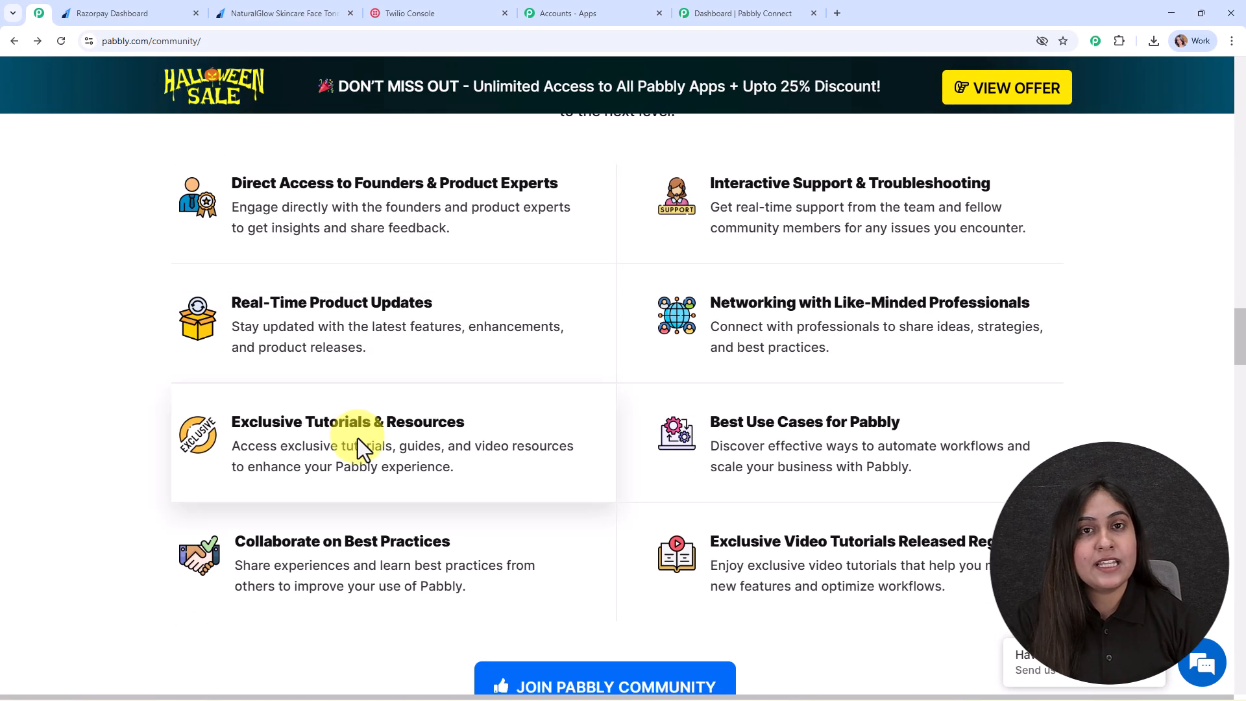
scroll(357, 438, down, 3)
scroll(359, 446, down, 13)
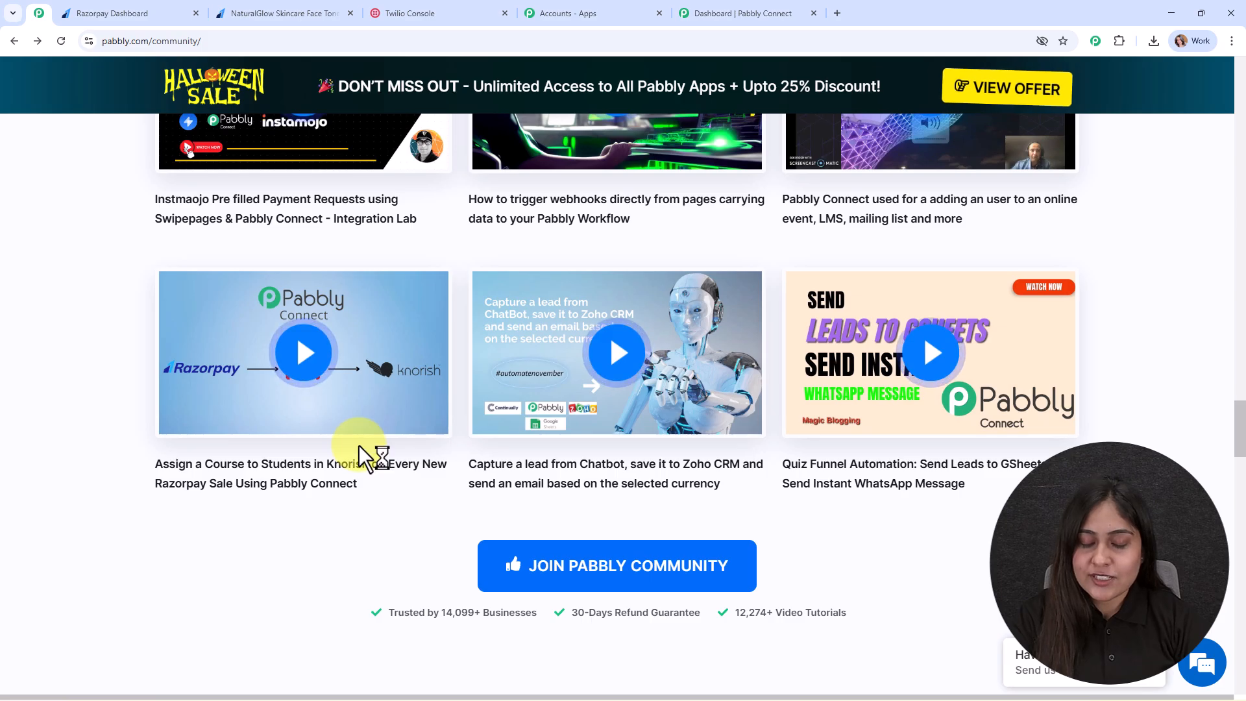
scroll(359, 446, down, 11)
scroll(359, 446, down, 20)
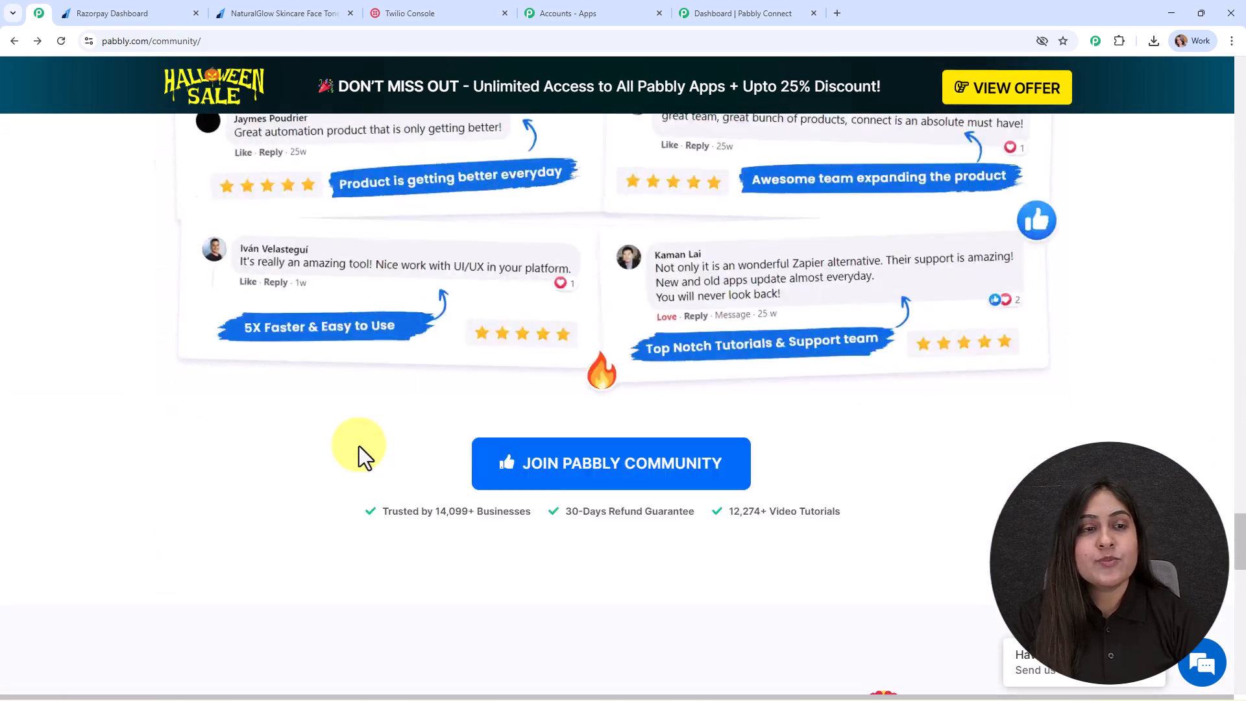
scroll(360, 446, up, 13)
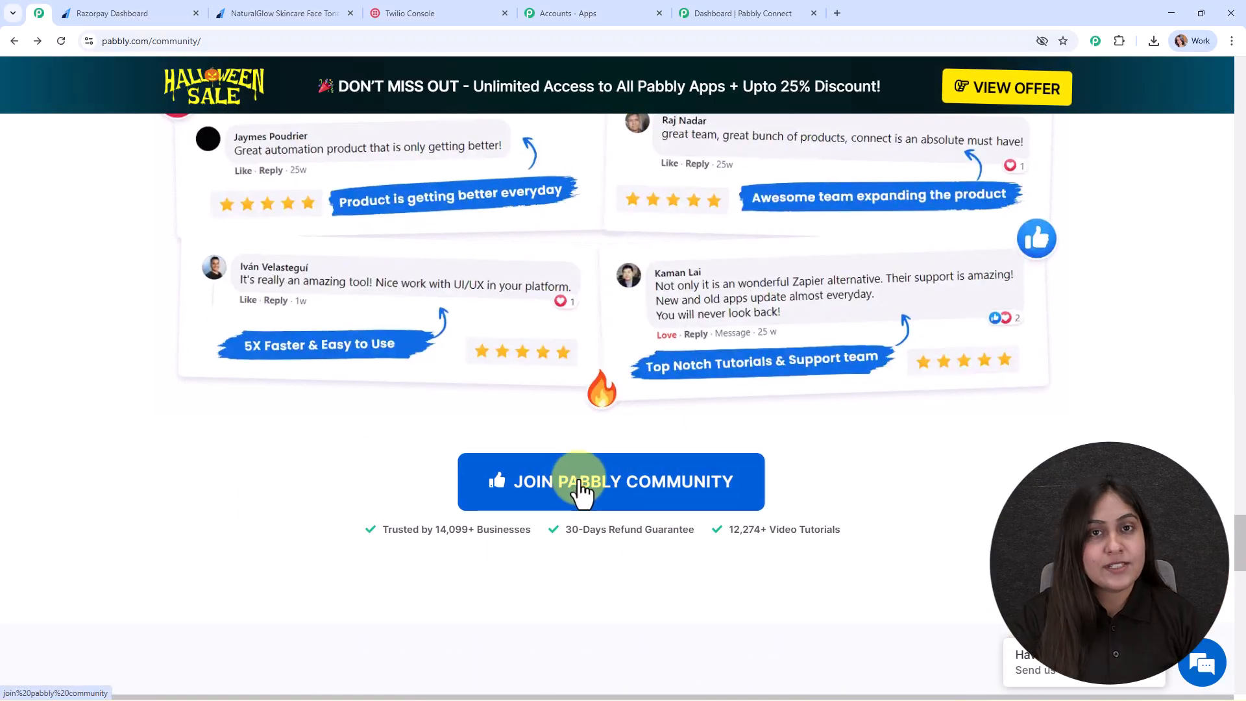
drag(1238, 539, 1243, 83)
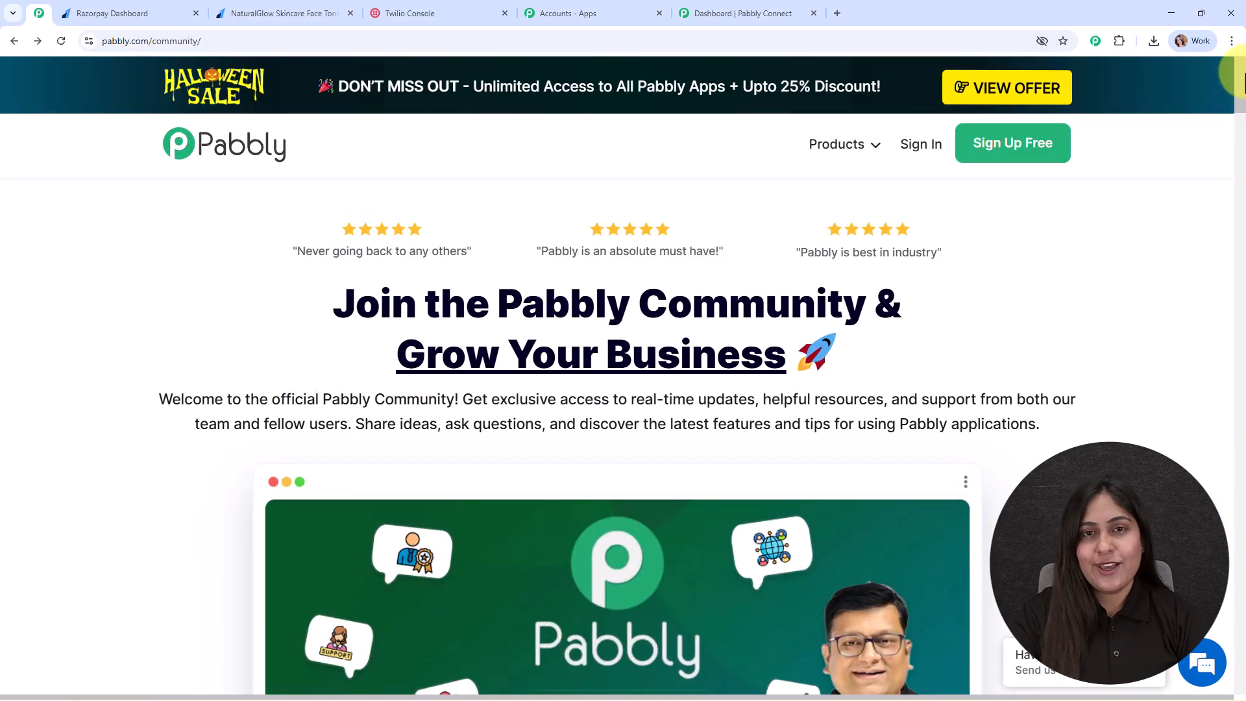
click(706, 13)
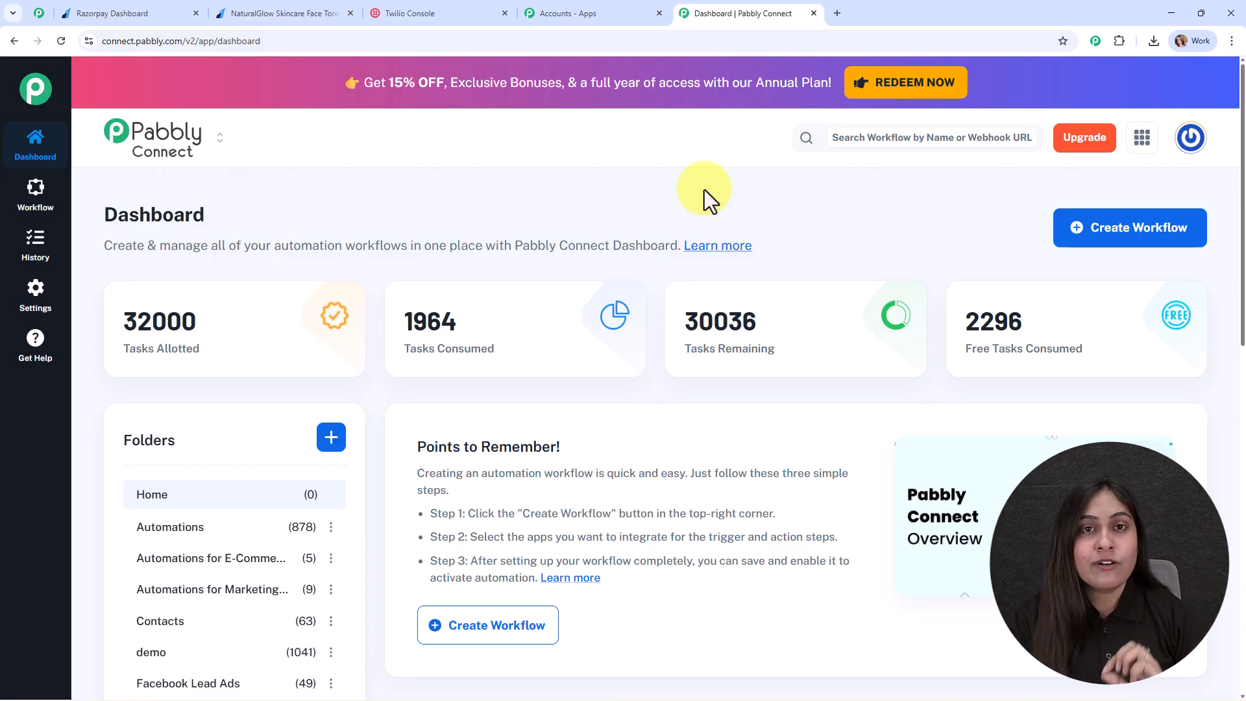
Start a New (Beta) workflow named 'Send Instant Thank You SMS to Customers After Payment'.
click(1139, 233)
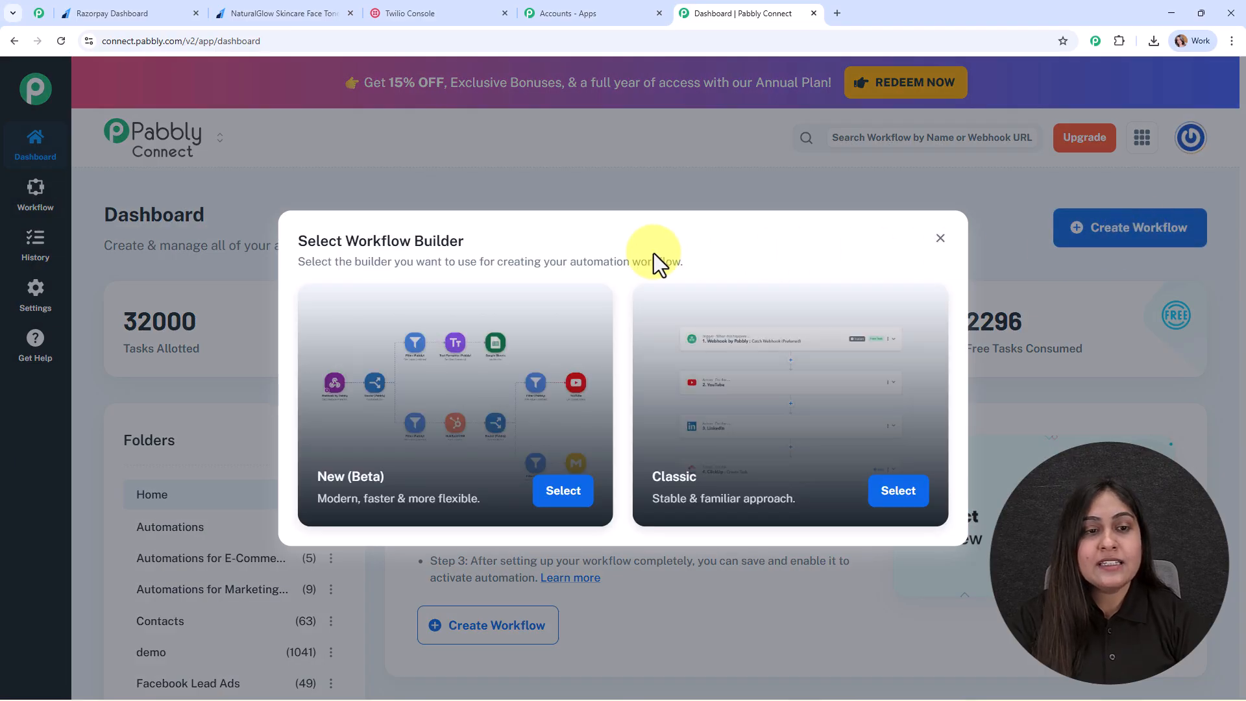
drag(539, 244, 293, 222)
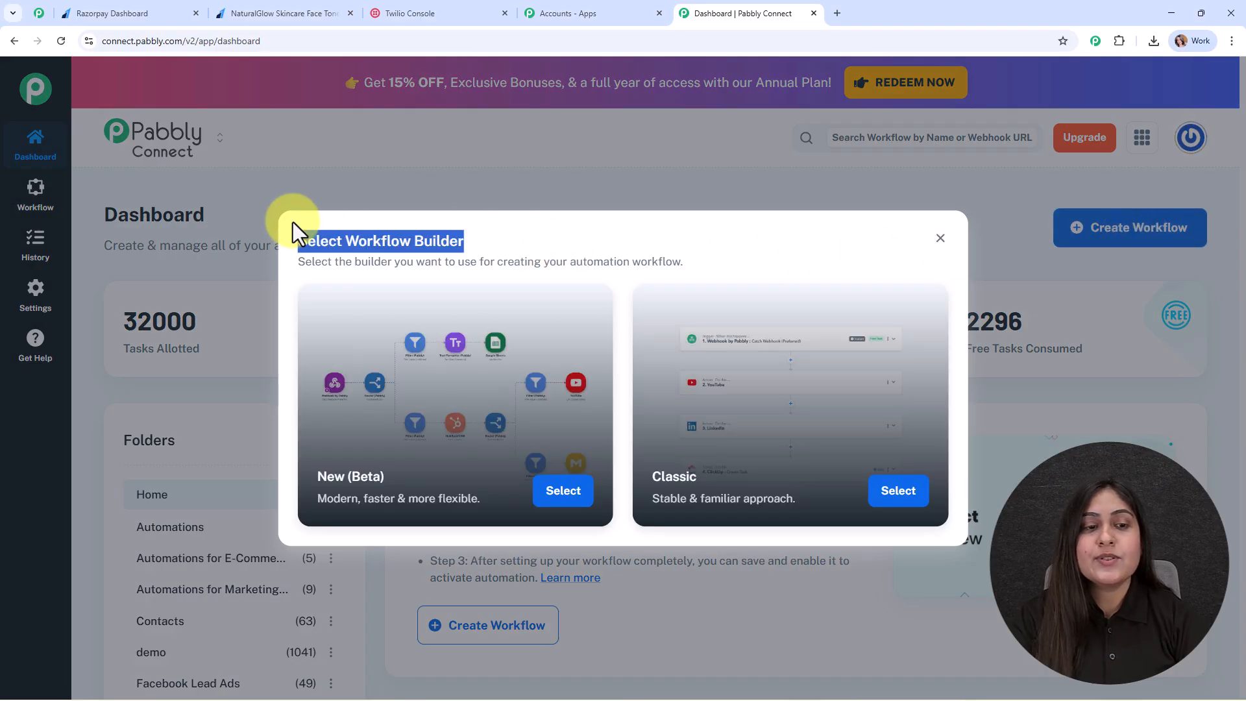
click(585, 241)
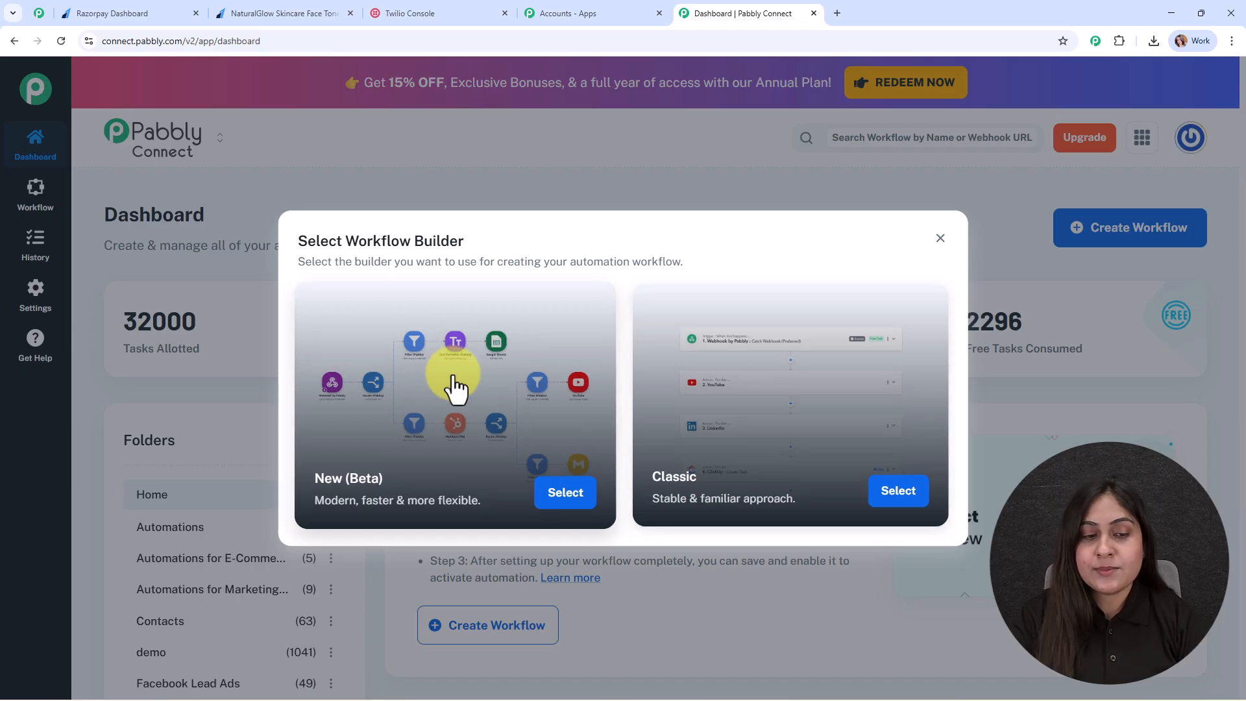
click(562, 493)
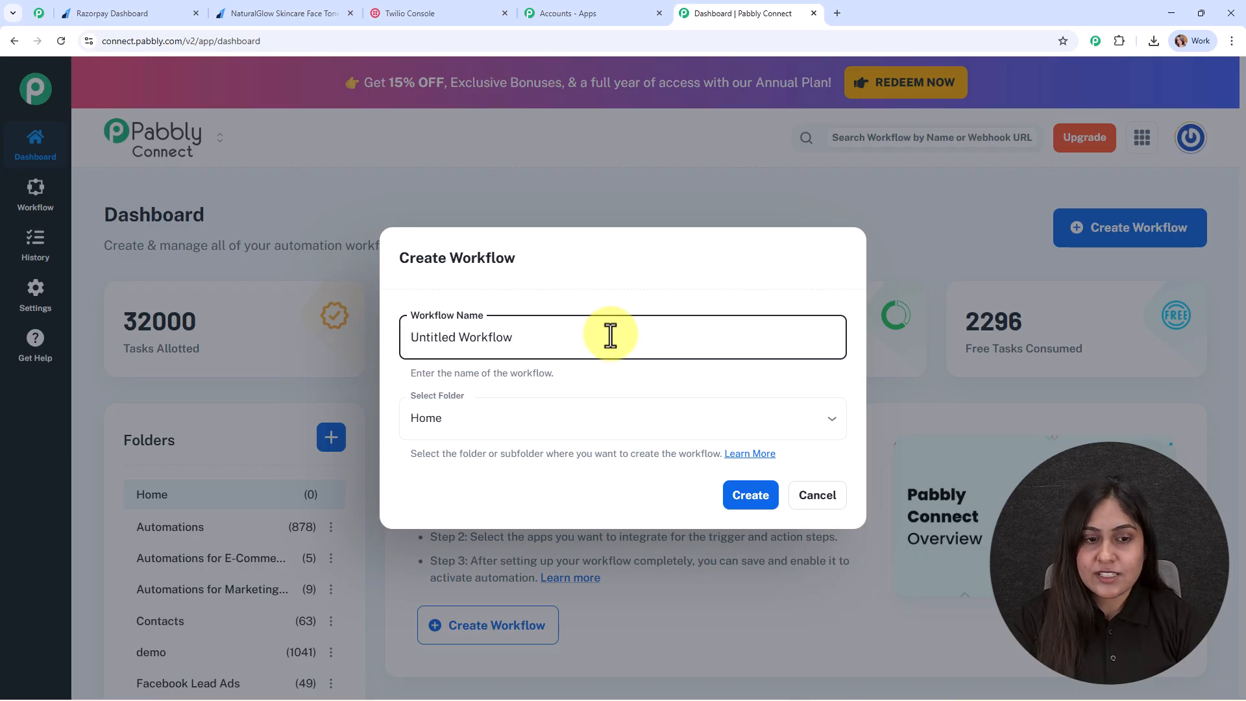
drag(613, 343, 307, 332)
text(Send Instant Thank You SMS to Customers After Payment)
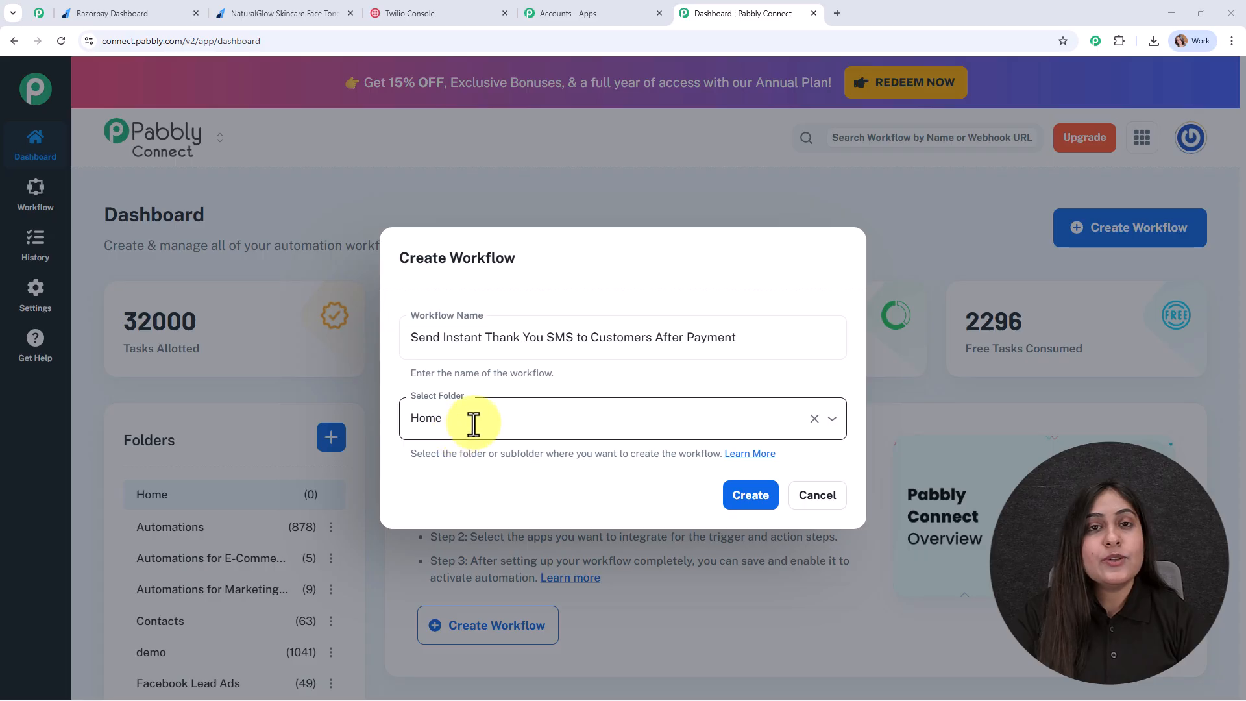
click(648, 419)
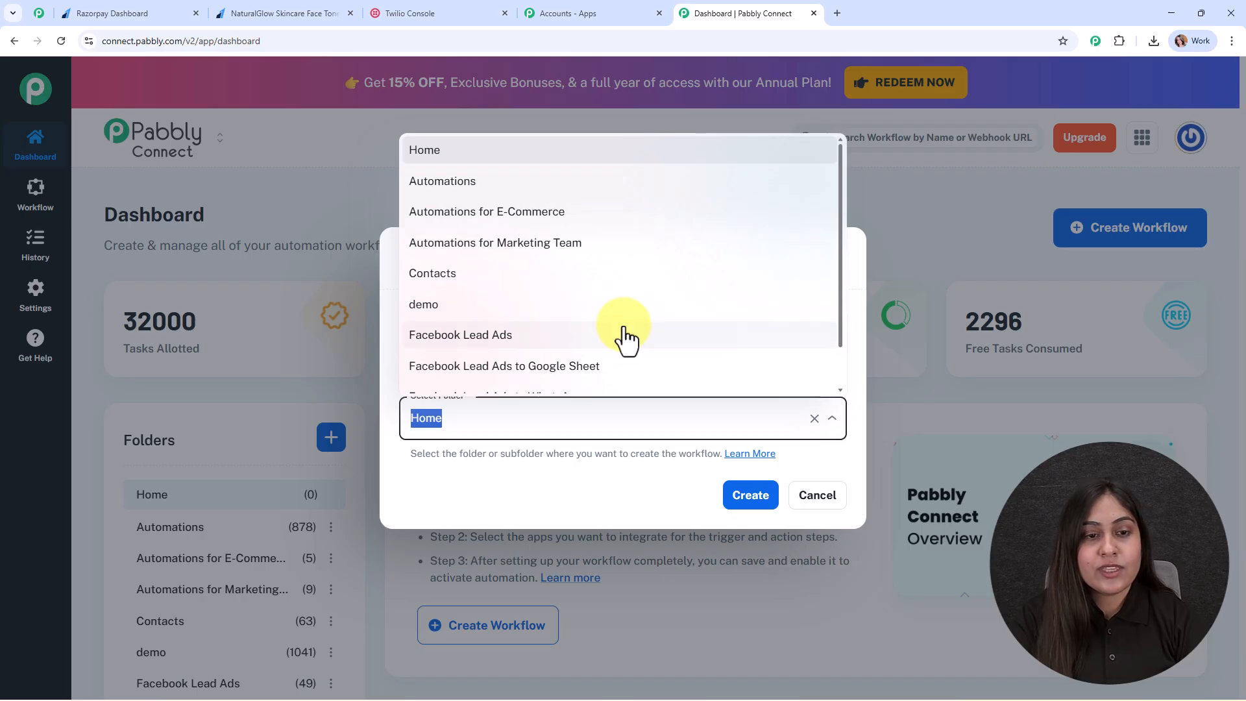
Set the workflow's folder to Automations after skimming the folders help article.
click(591, 183)
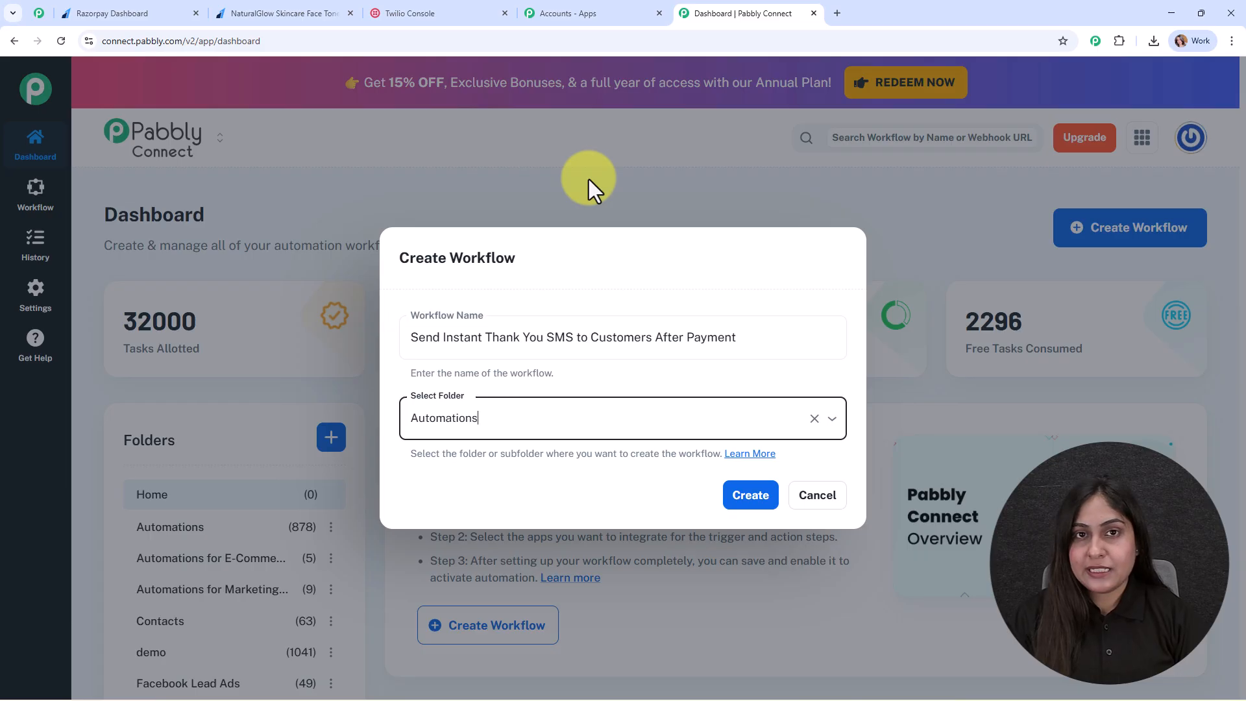
click(756, 457)
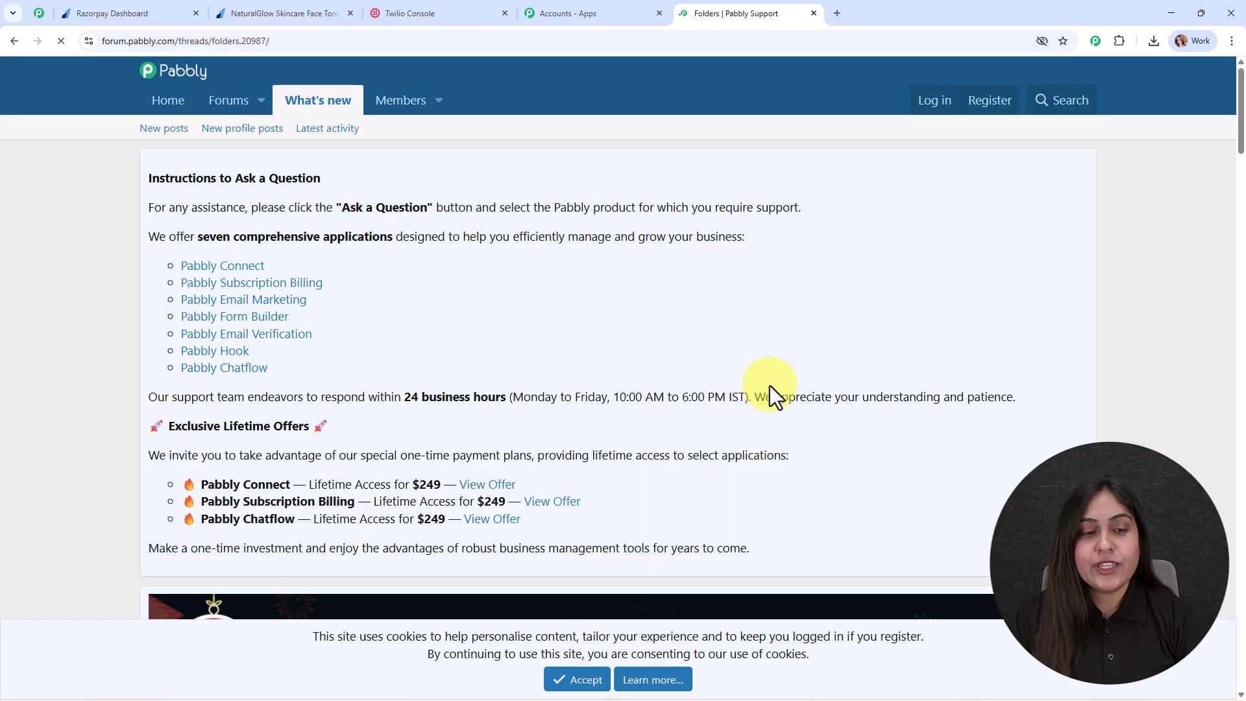
scroll(735, 428, down, 20)
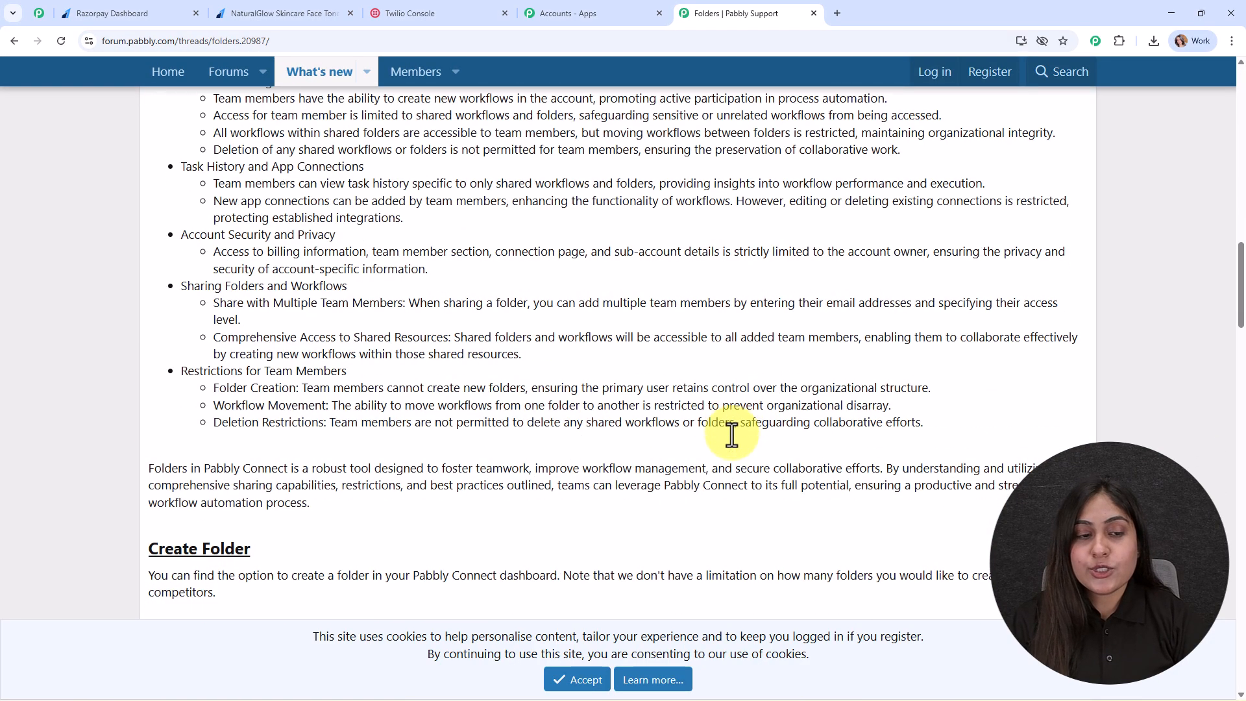
scroll(732, 434, down, 6)
scroll(686, 375, up, 1)
scroll(687, 375, up, 12)
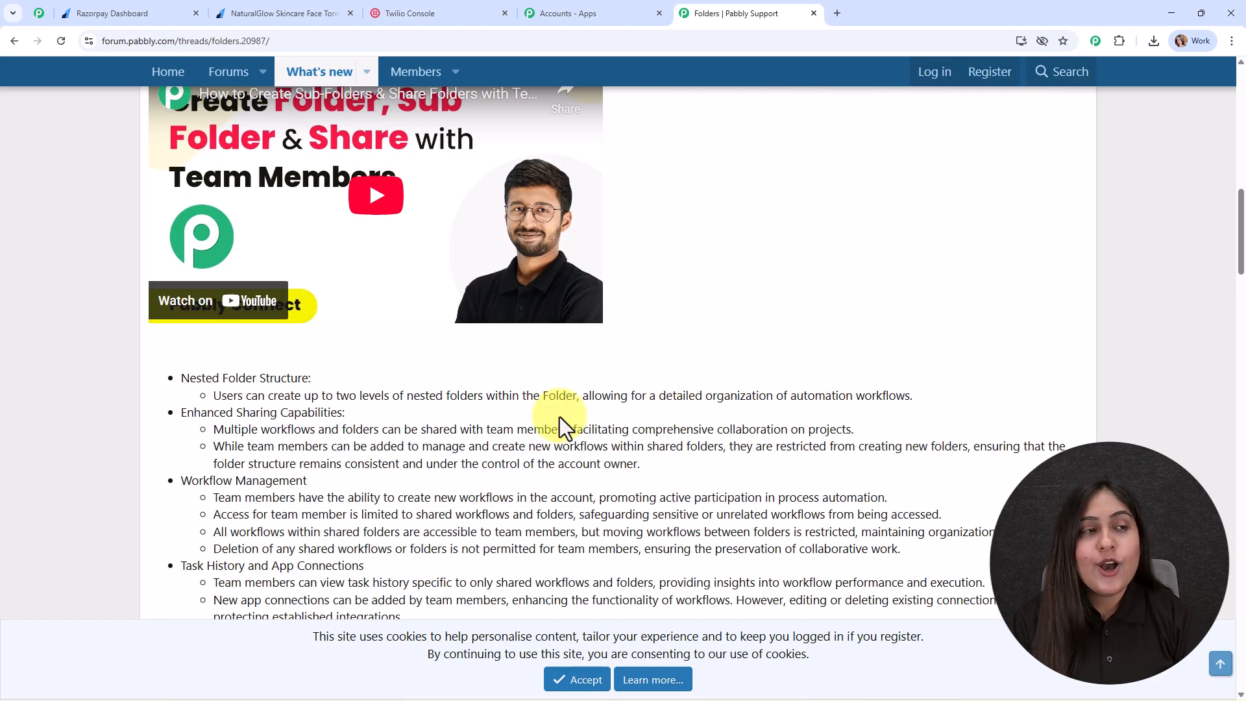
click(14, 41)
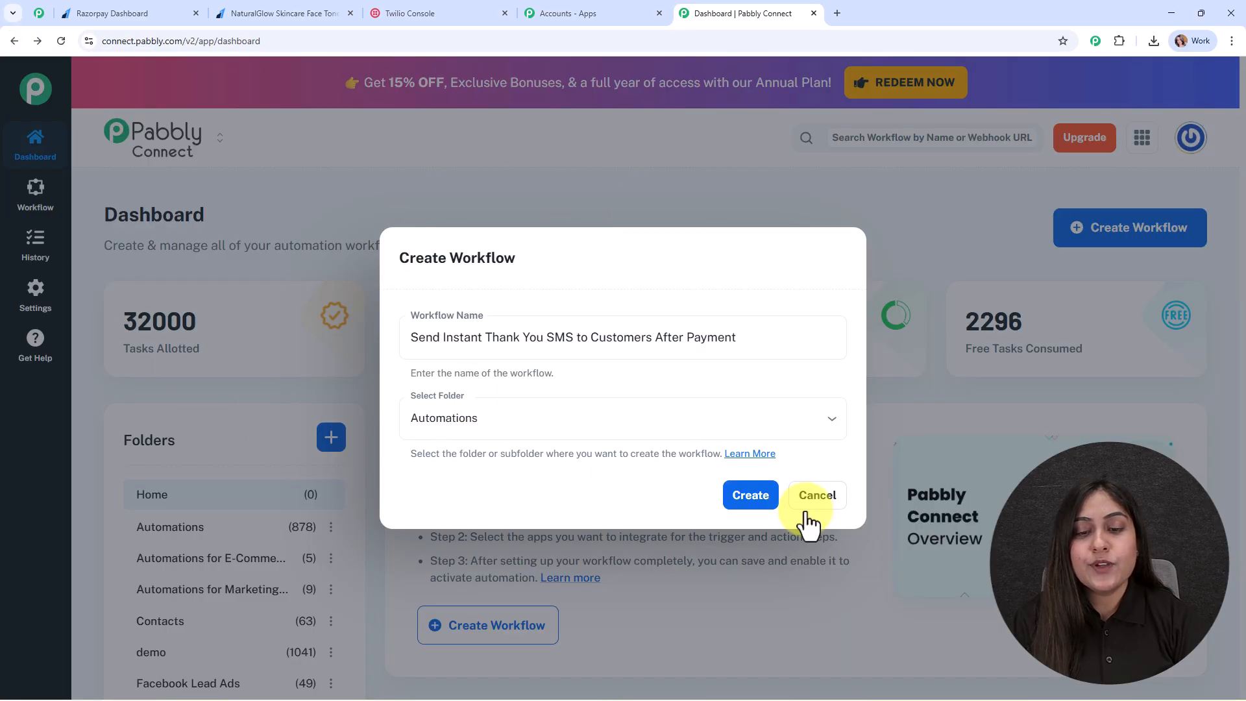
Confirm the Create Workflow dialog to create the 'Send Instant Thank You SMS' workflow.
click(748, 496)
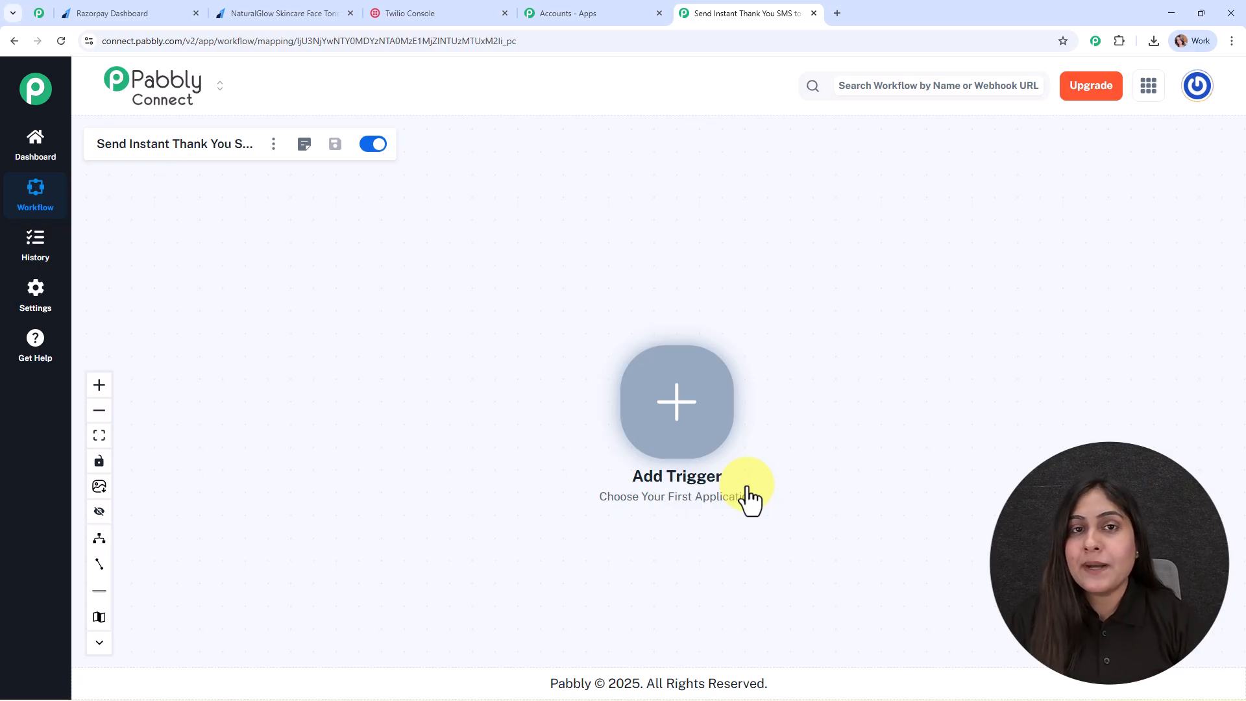
Set the trigger to Razorpay with the Payment Captured event.
click(686, 391)
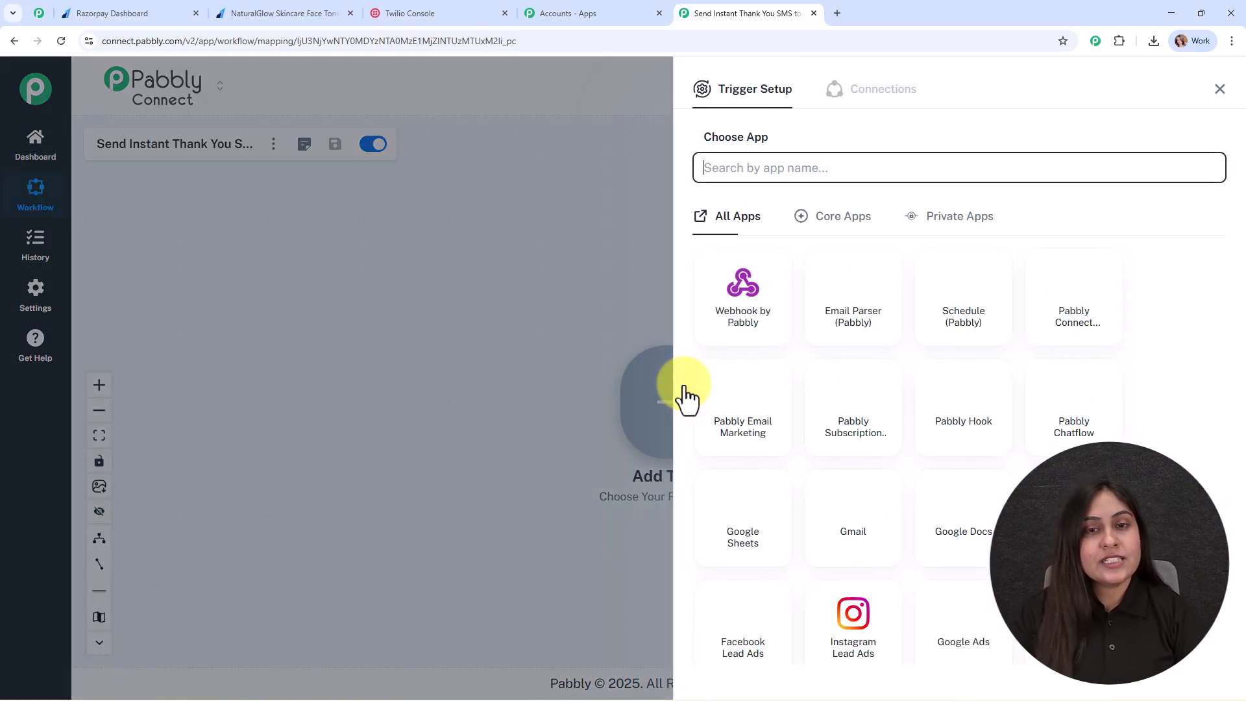
text(r)
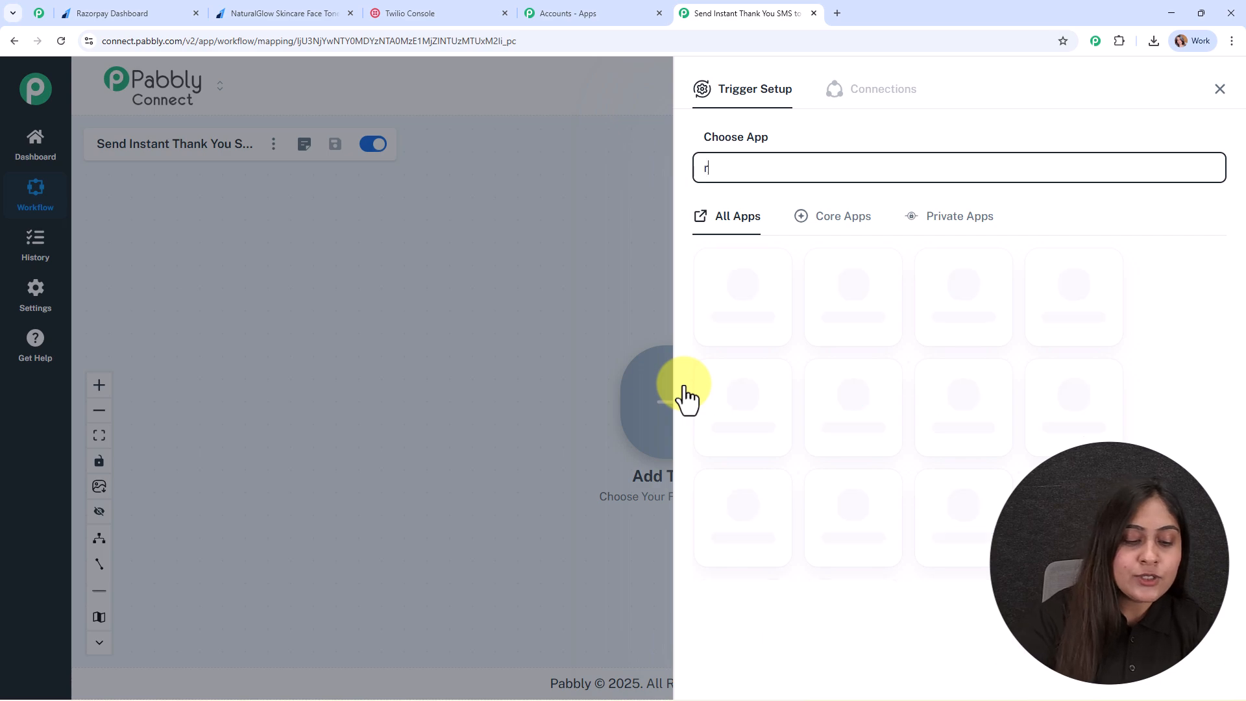
text(azor)
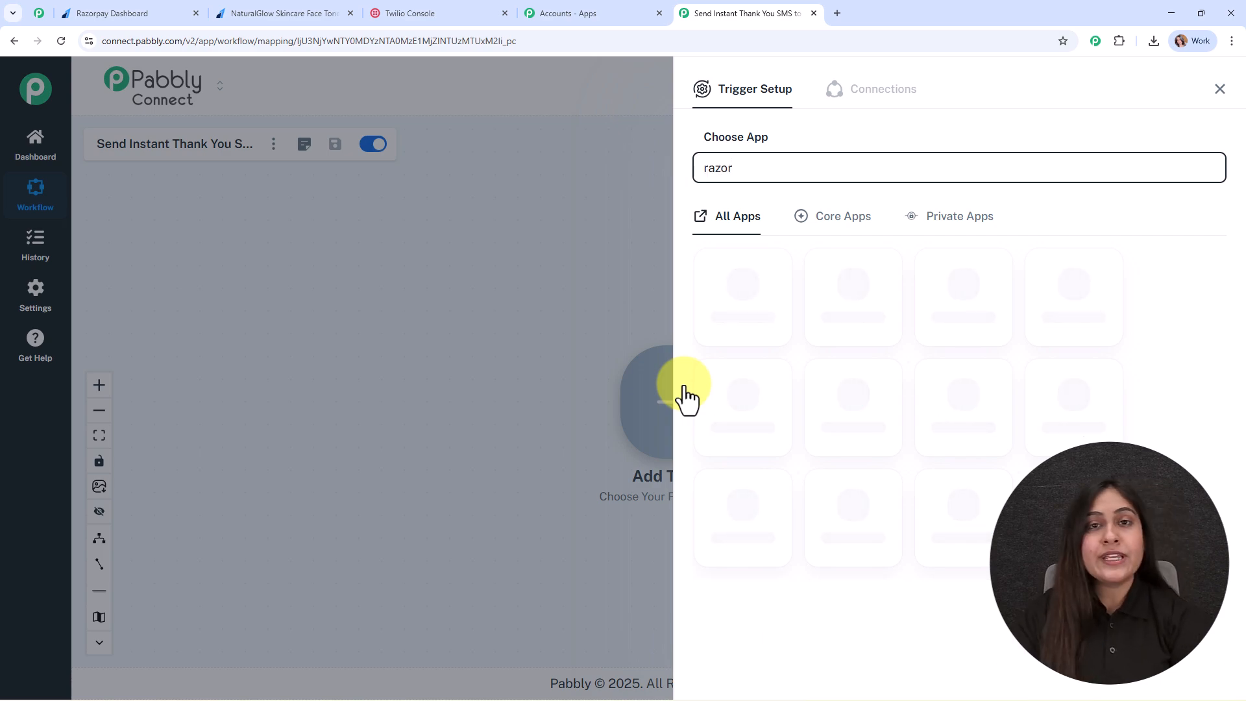
click(729, 318)
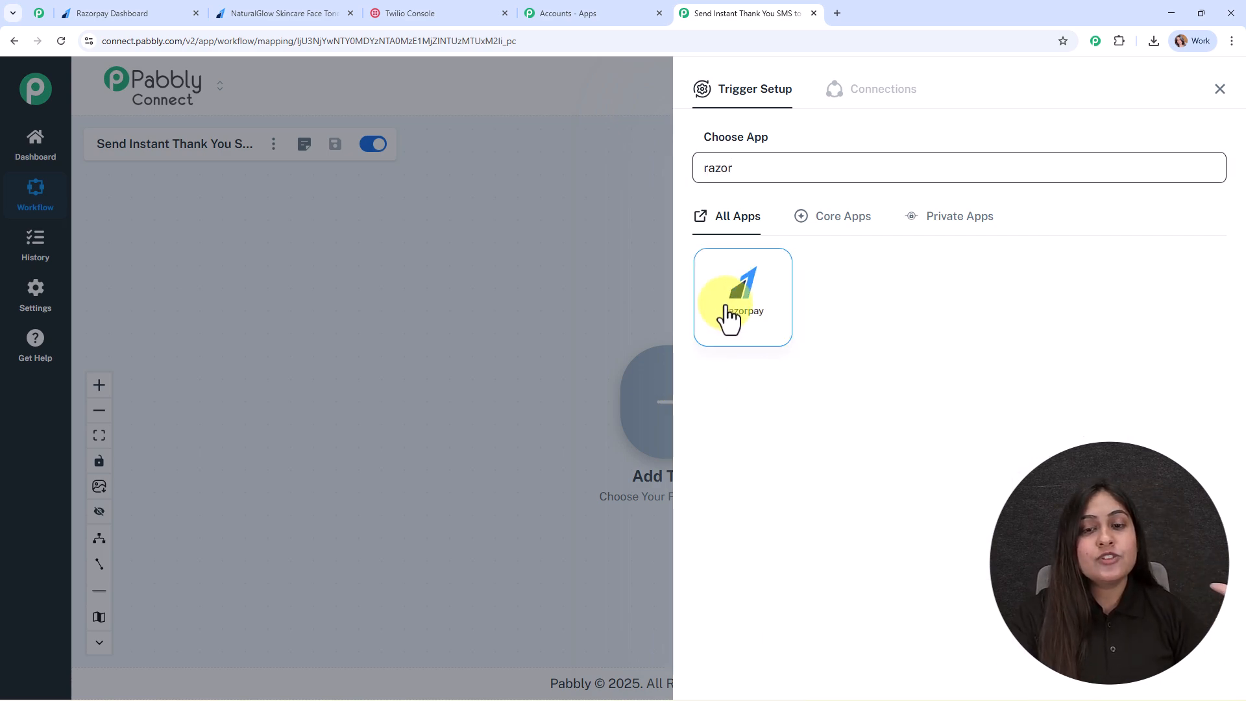
click(731, 233)
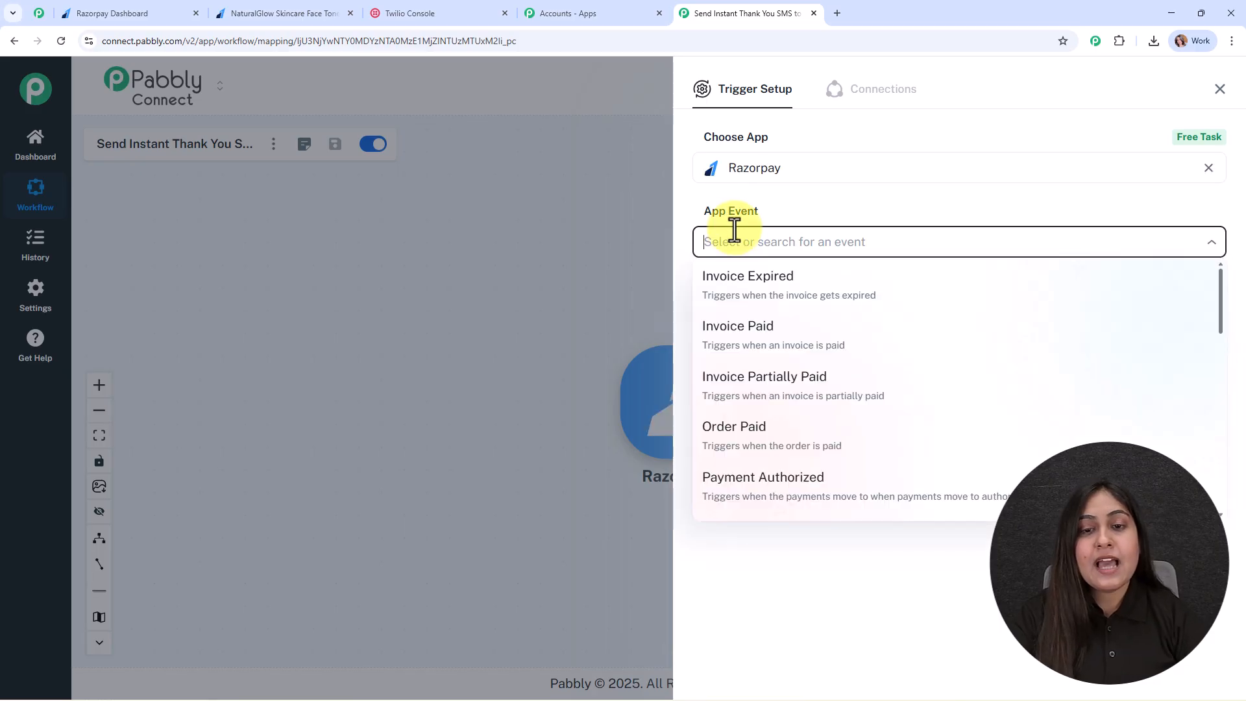
scroll(779, 486, down, 2)
click(784, 404)
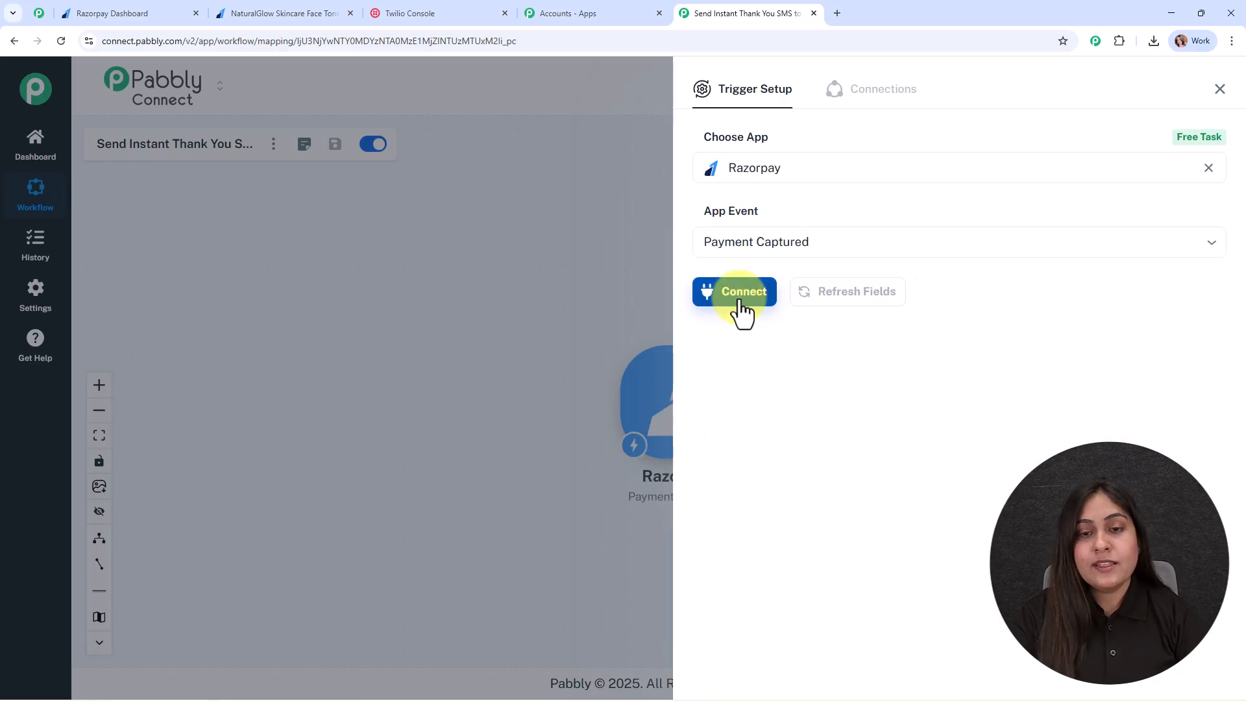
Connect the Razorpay trigger and copy its webhook URL.
click(740, 300)
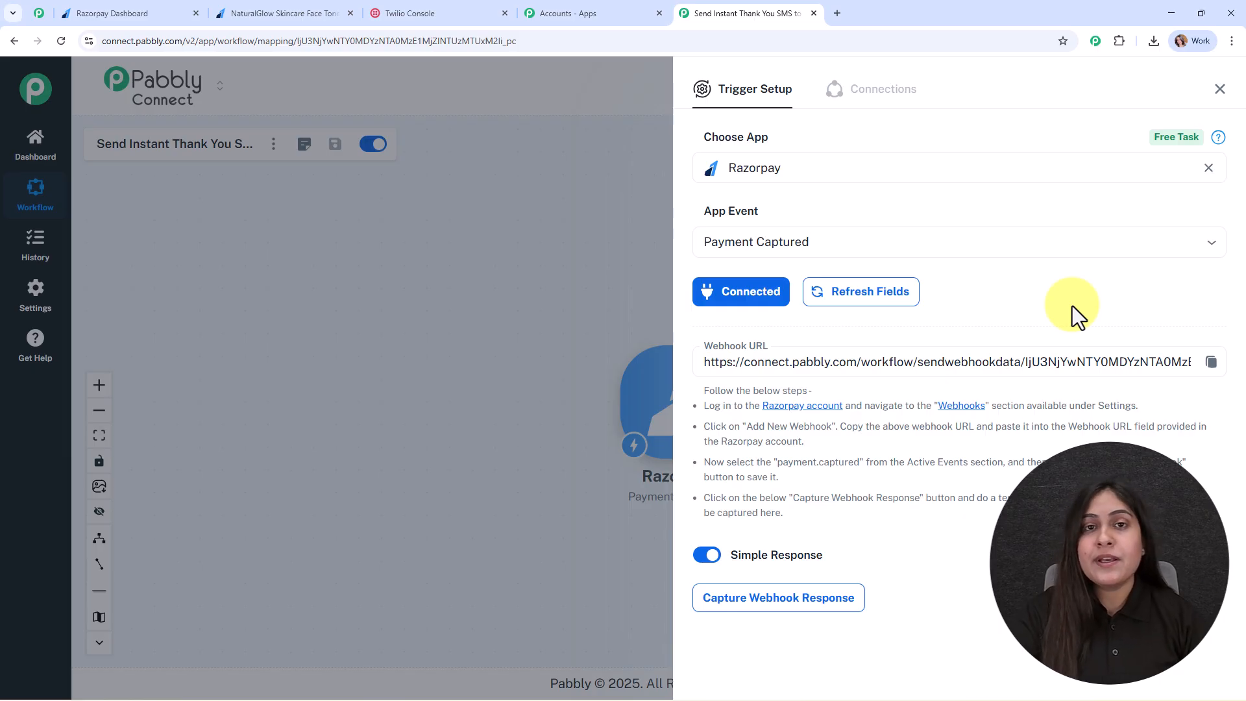
drag(710, 406, 976, 524)
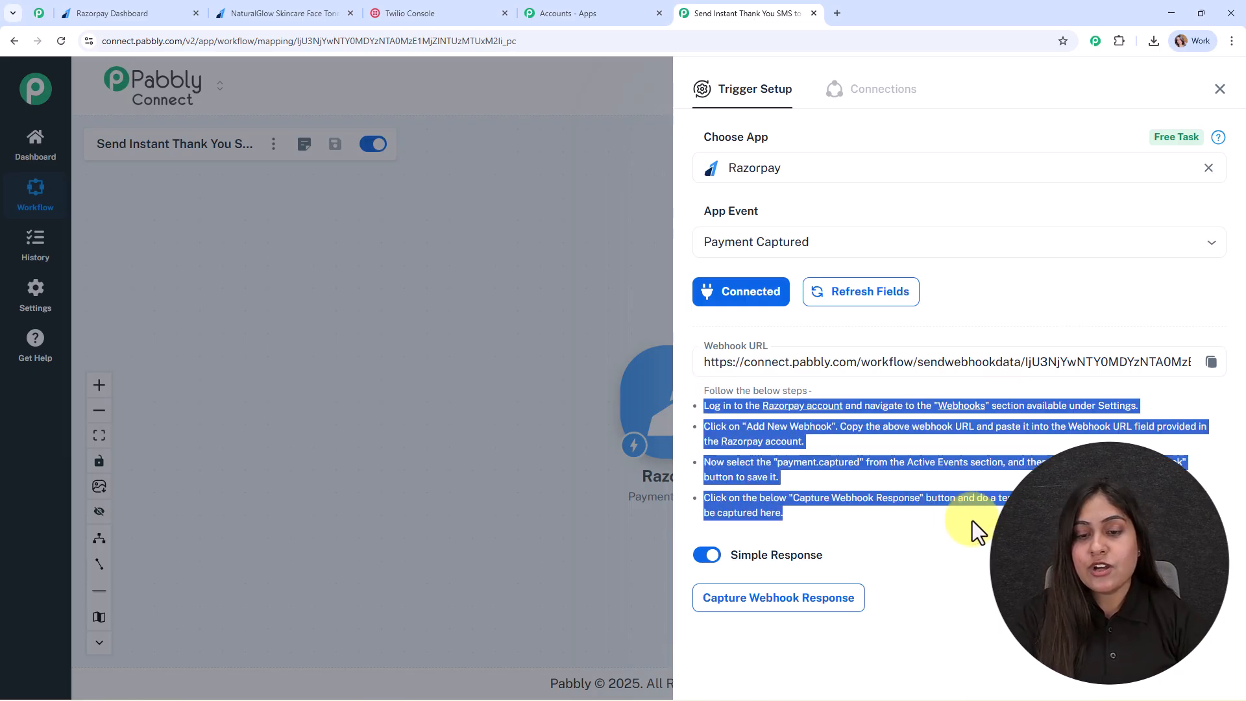
click(1211, 362)
click(1111, 339)
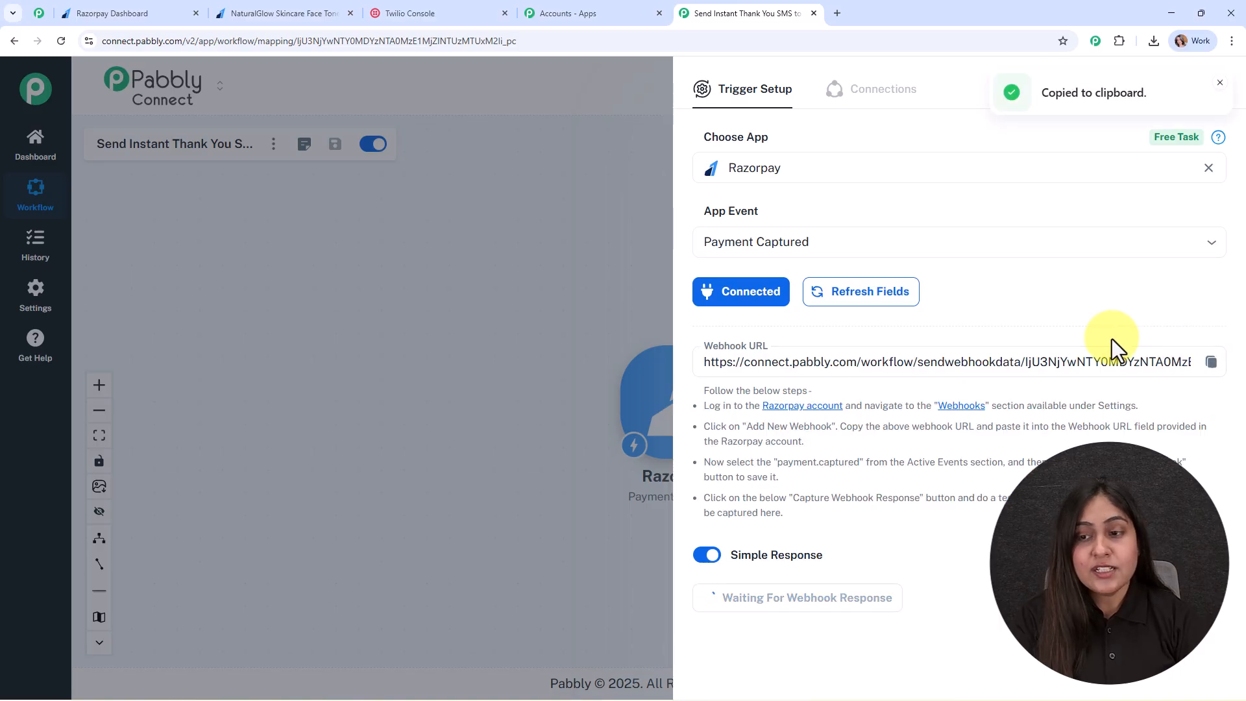
In the Razorpay dashboard, go to Developers > Webhooks.
click(128, 13)
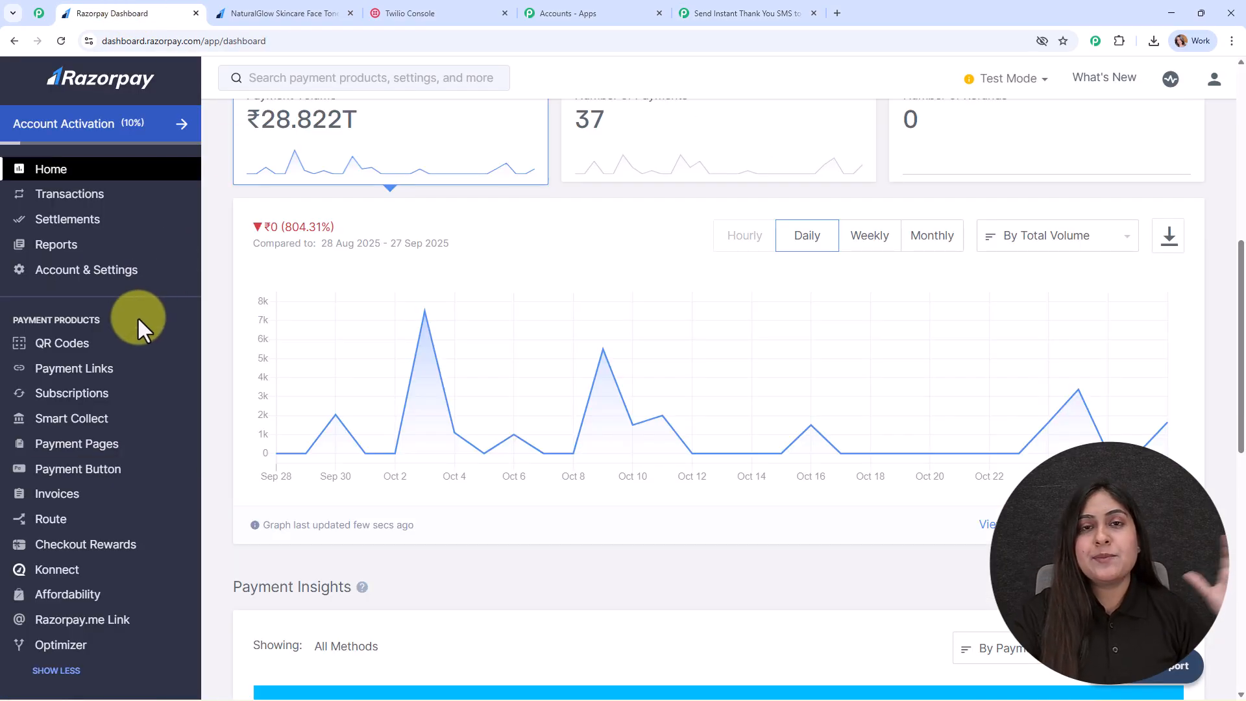
scroll(134, 542, down, 2)
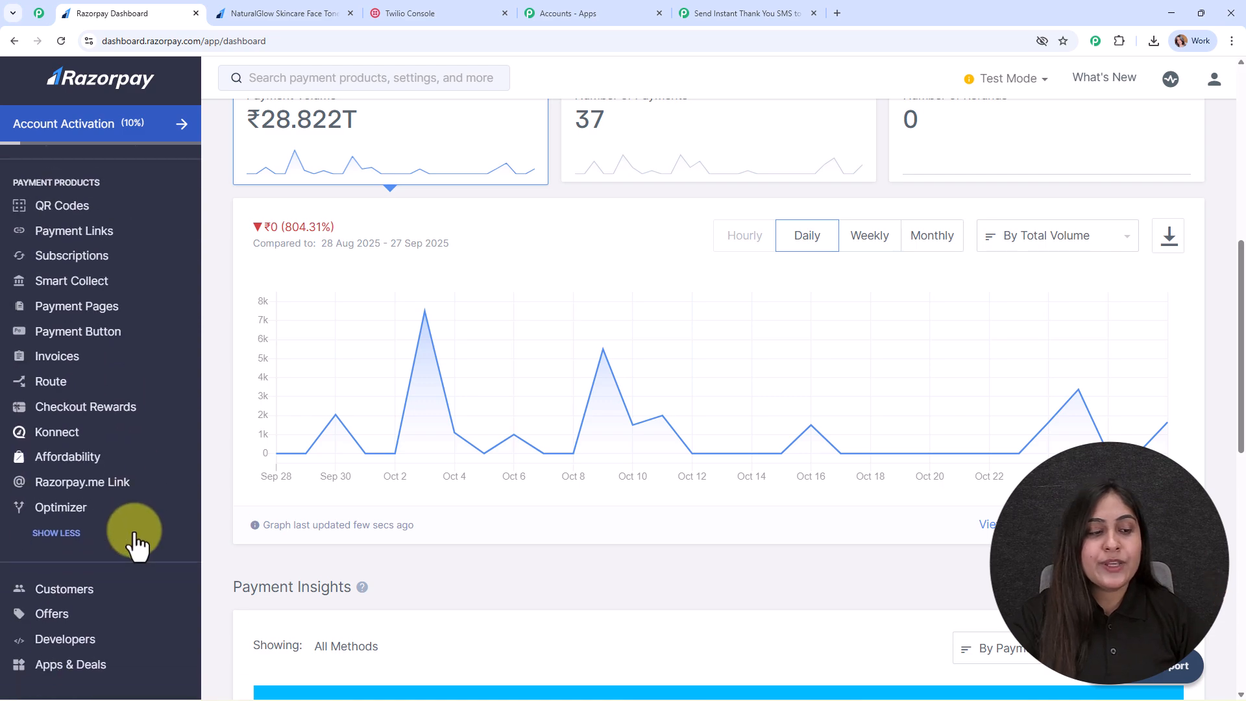
click(73, 644)
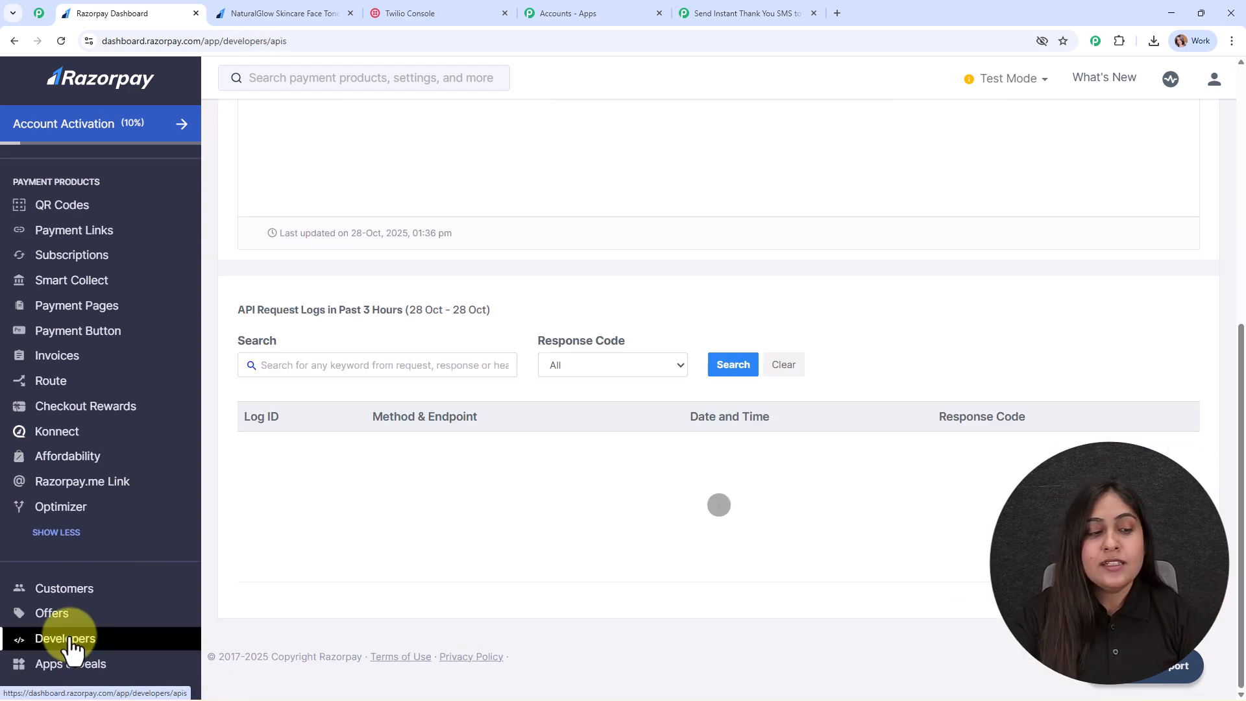
scroll(445, 292, up, 7)
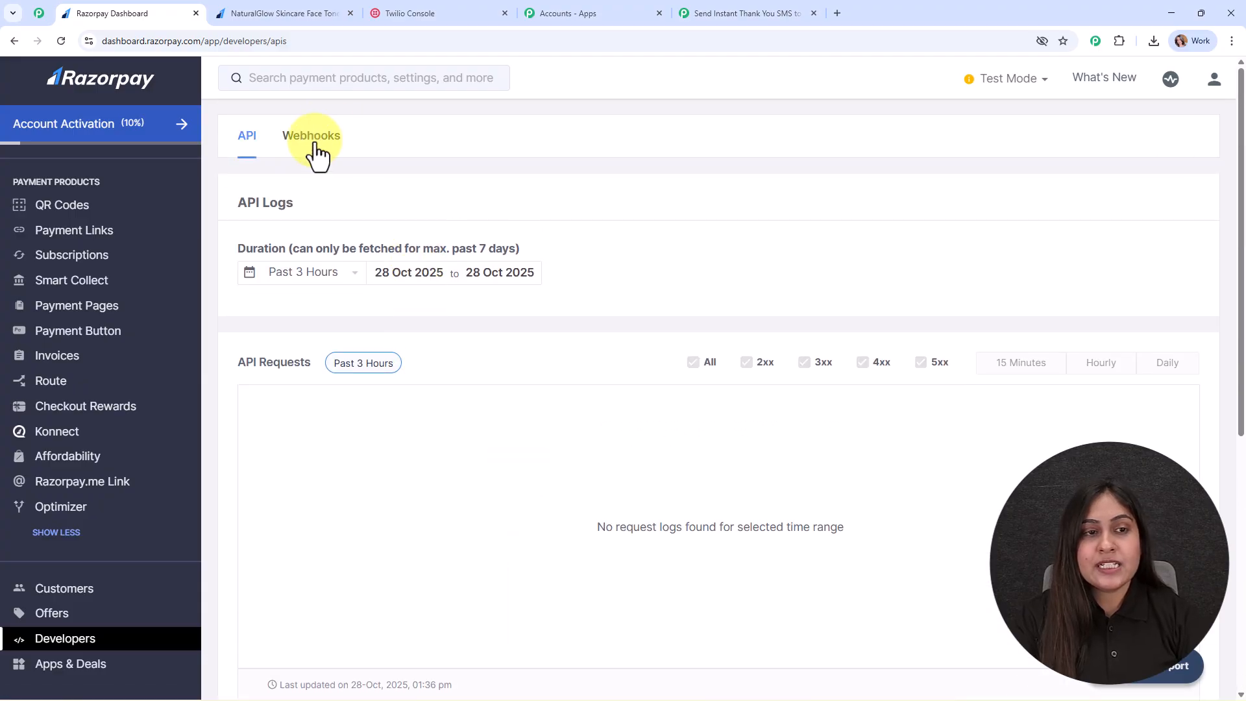
click(314, 139)
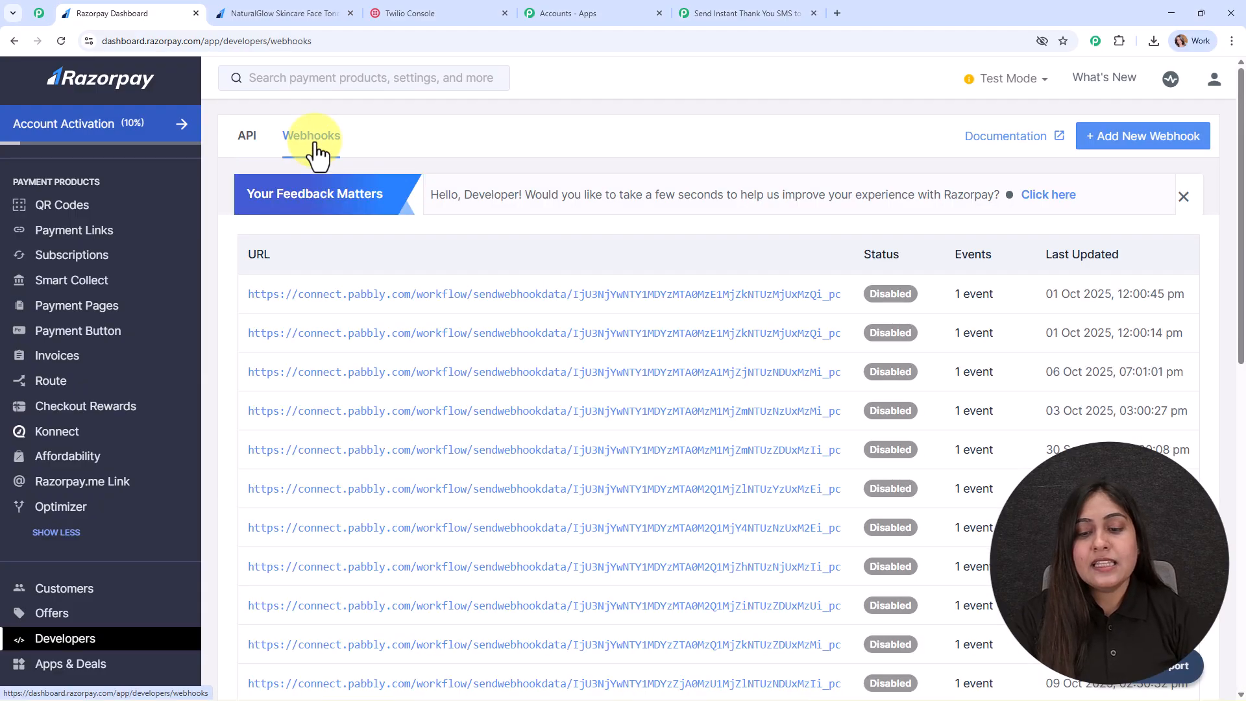
Add a webhook with the pasted Pabbly URL and the payment.captured event, and save it.
click(1122, 138)
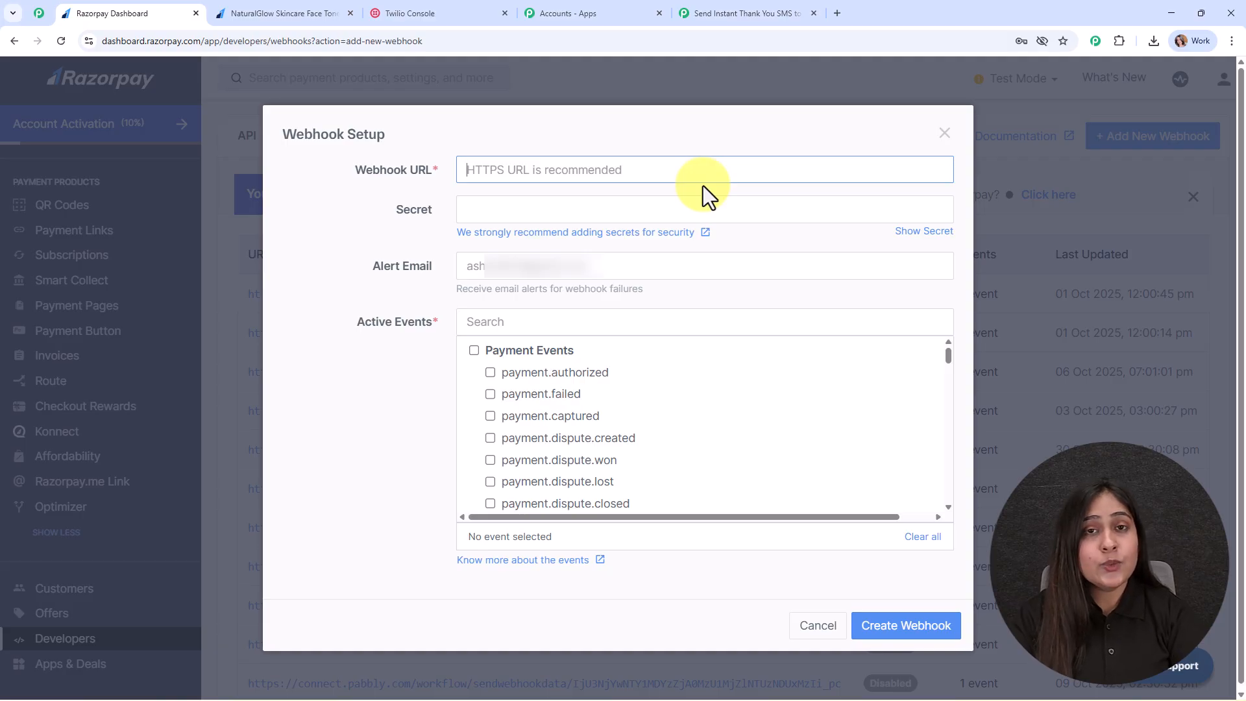
key(ctrl+v)
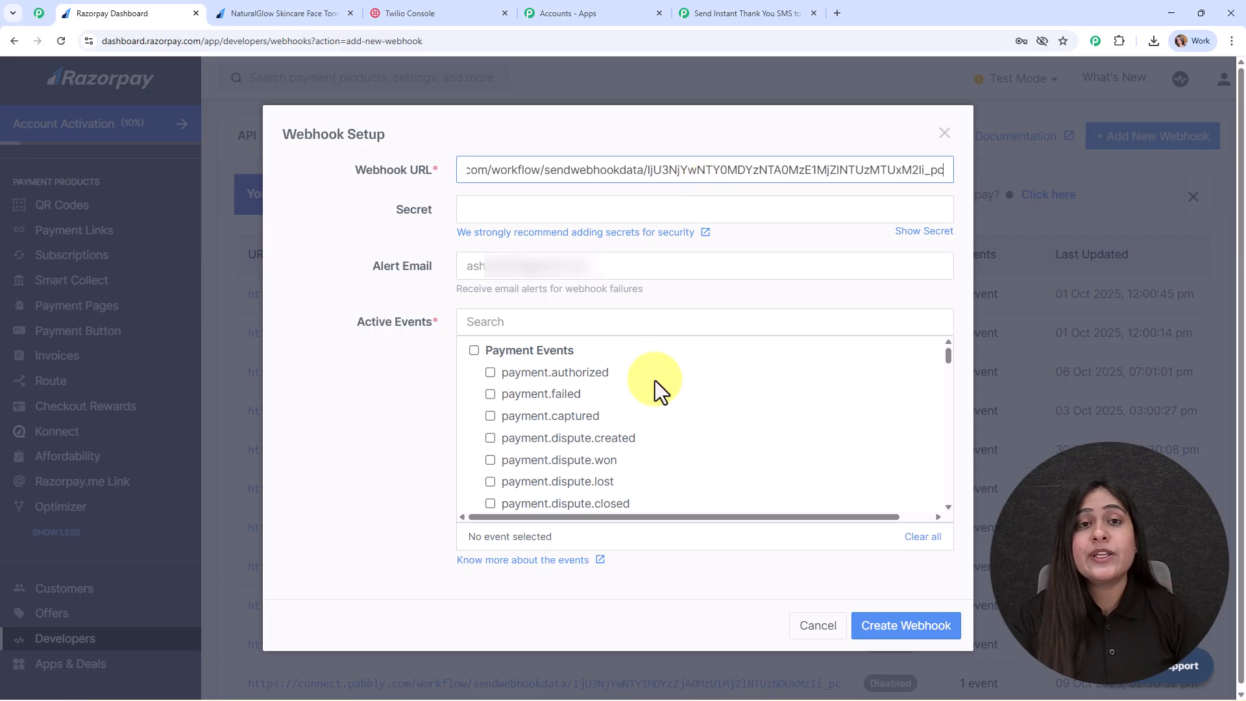
click(542, 417)
click(920, 630)
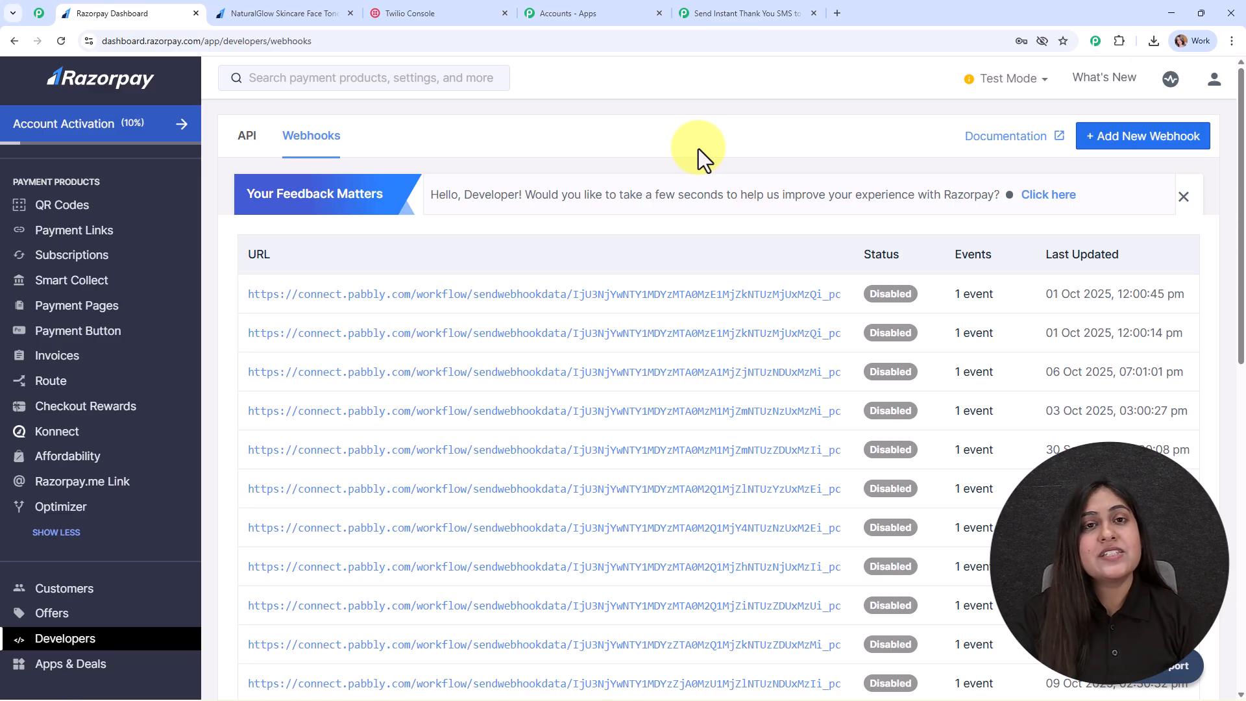
Return to the Pabbly workflow, then switch to the NaturalGlow payment page tab.
click(714, 12)
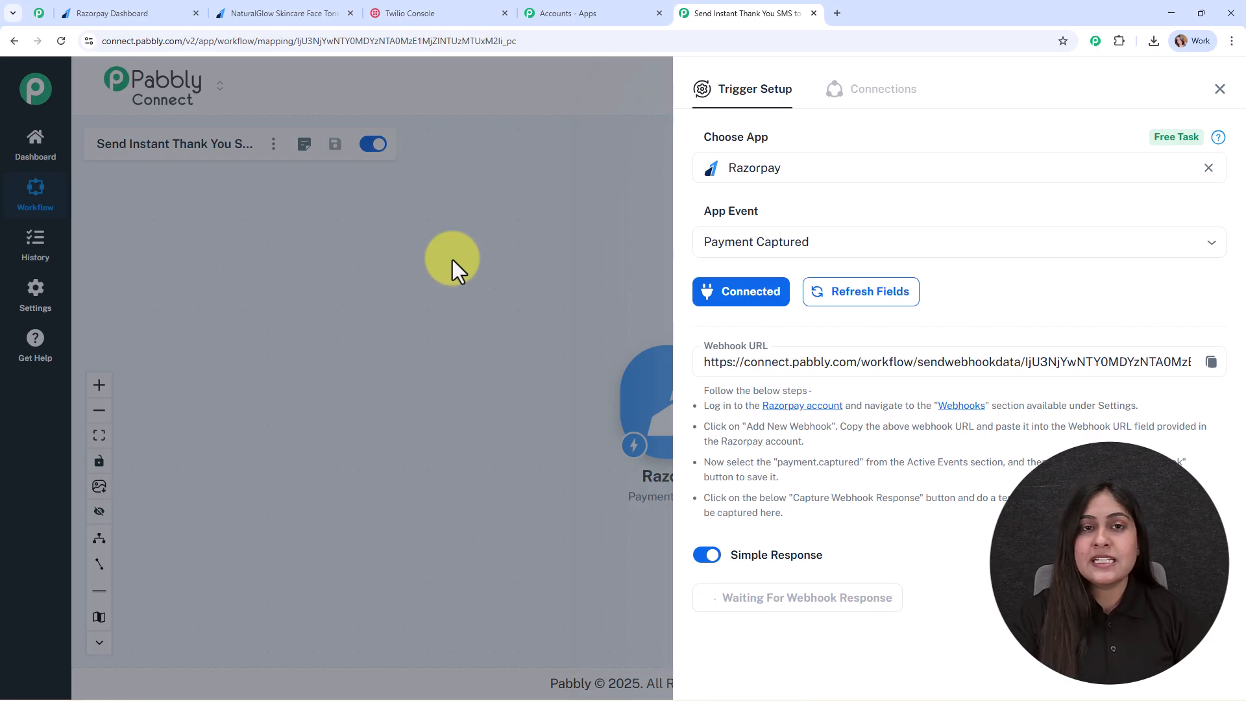
click(287, 3)
Autofill the payment form with saved test details and re-enter the customer's phone number with +91.
click(61, 41)
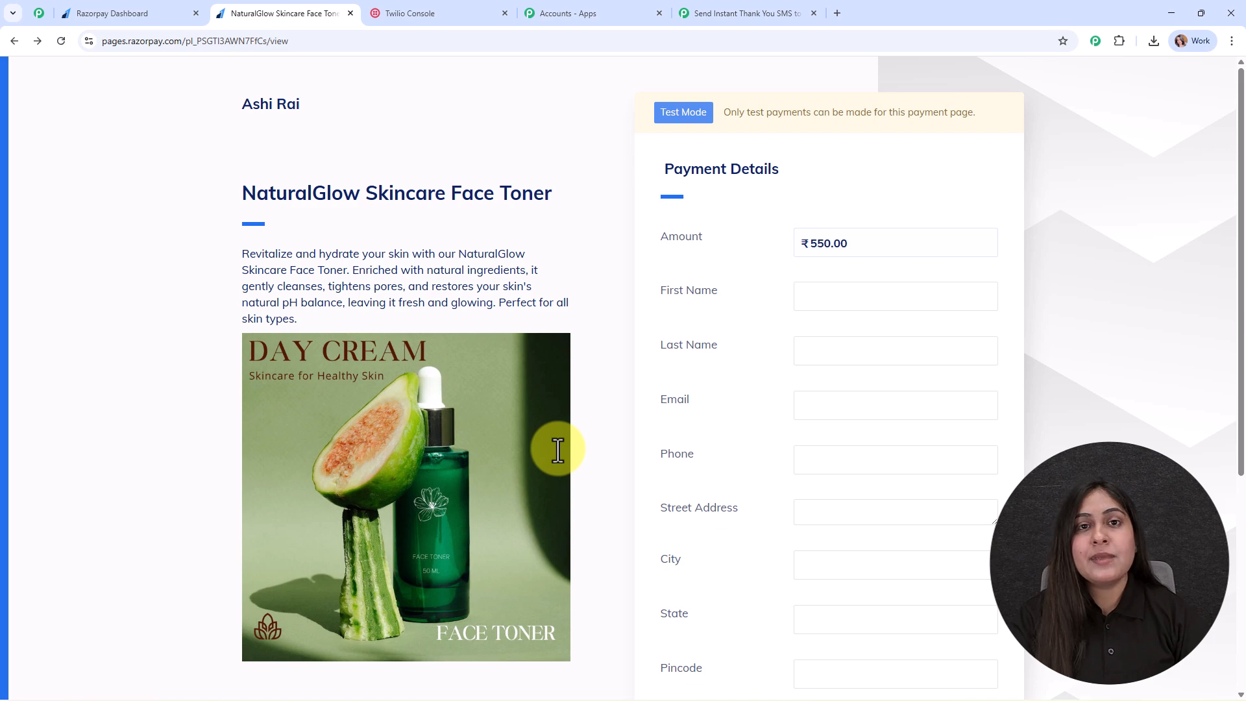
click(905, 305)
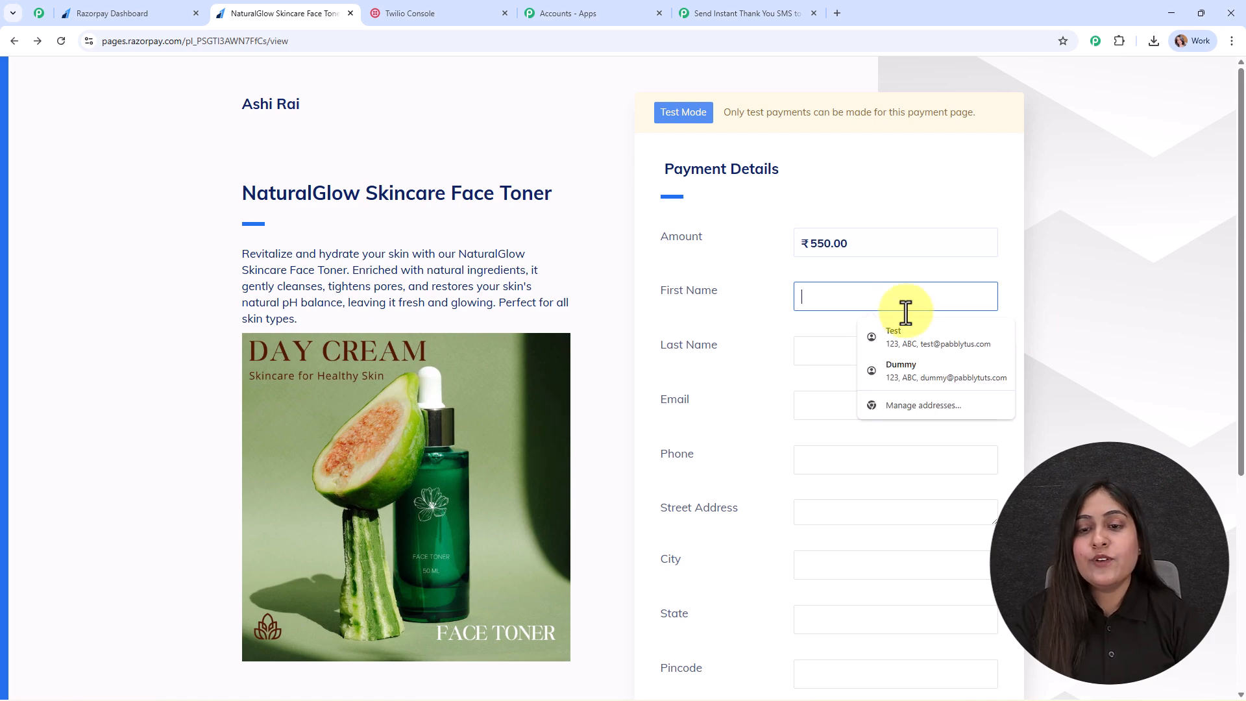
click(912, 338)
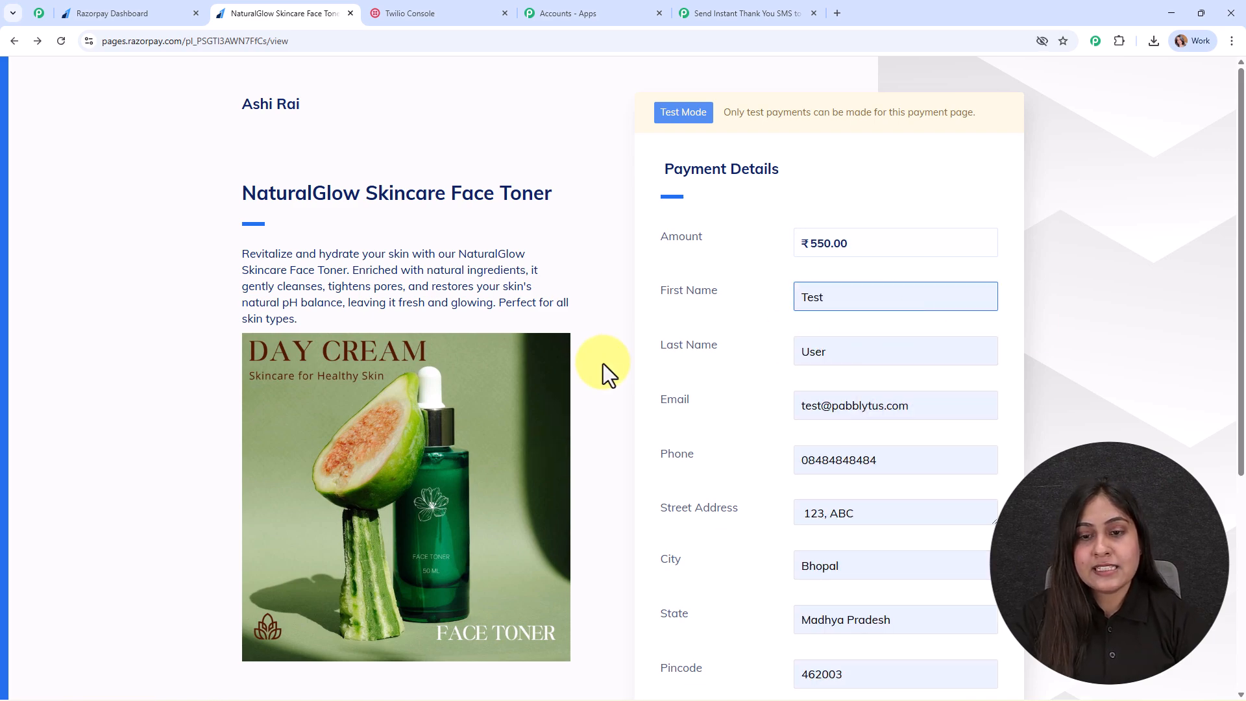
click(829, 407)
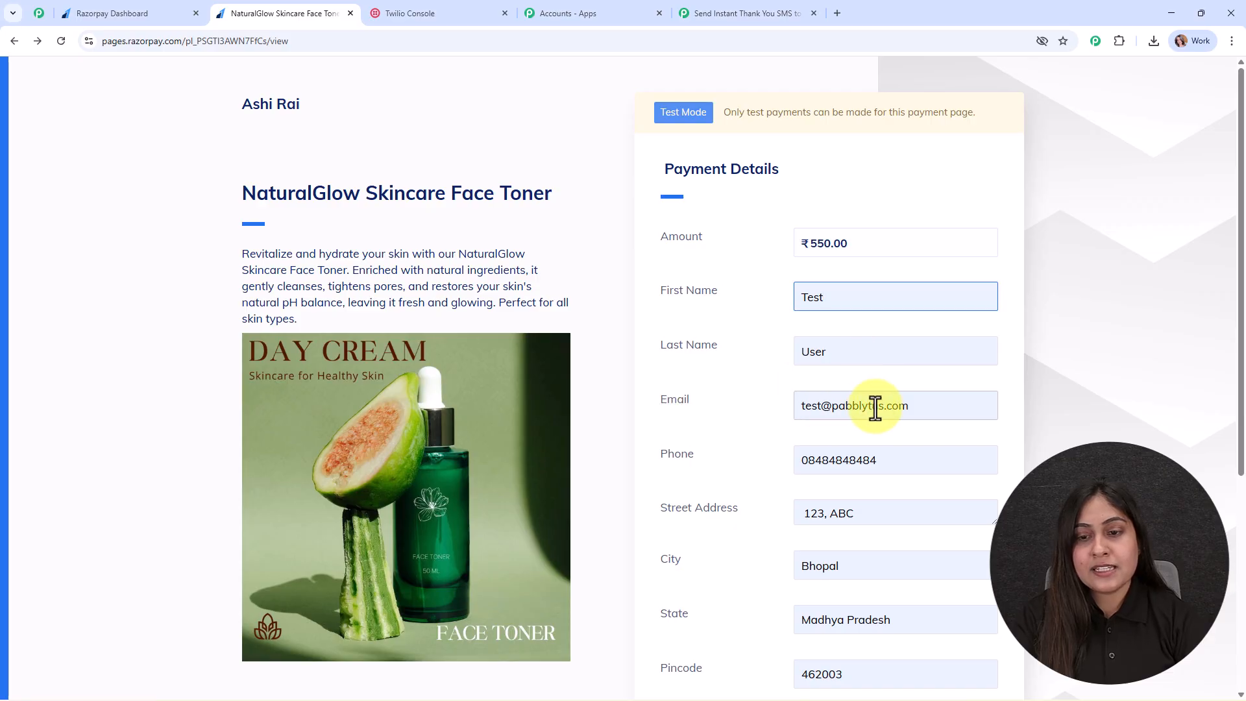
click(876, 408)
double_click(890, 454)
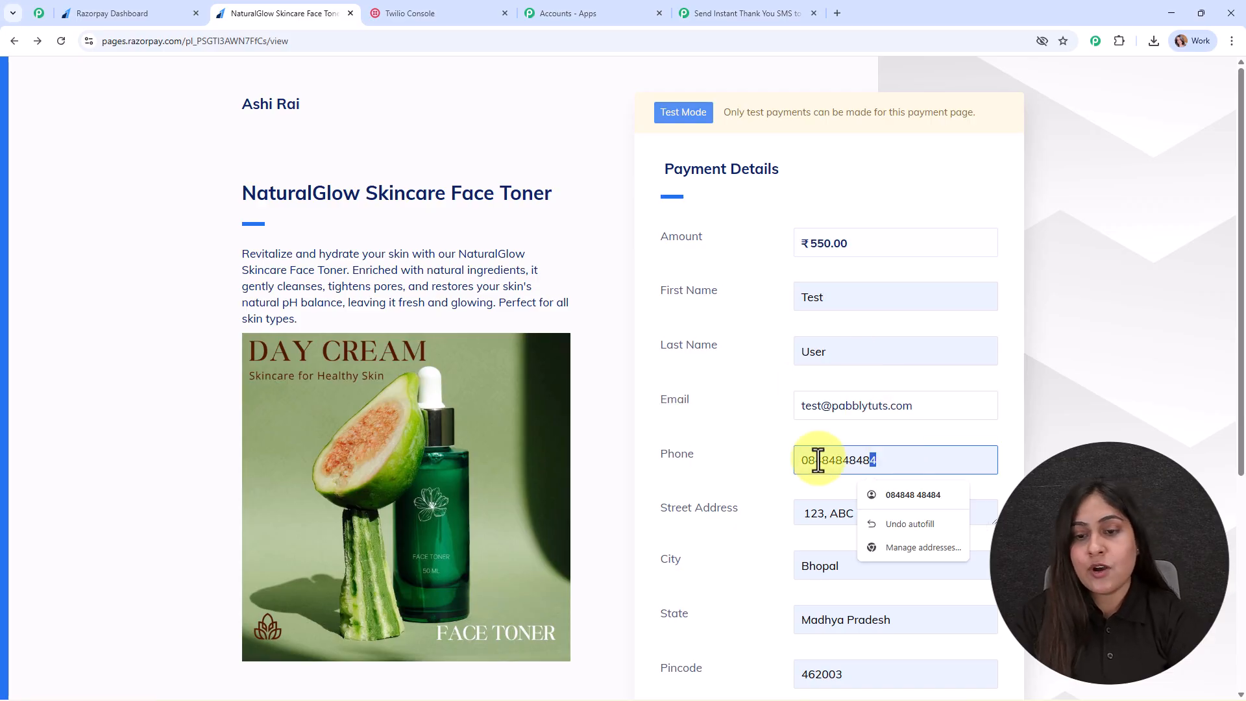
key(BackSpace)
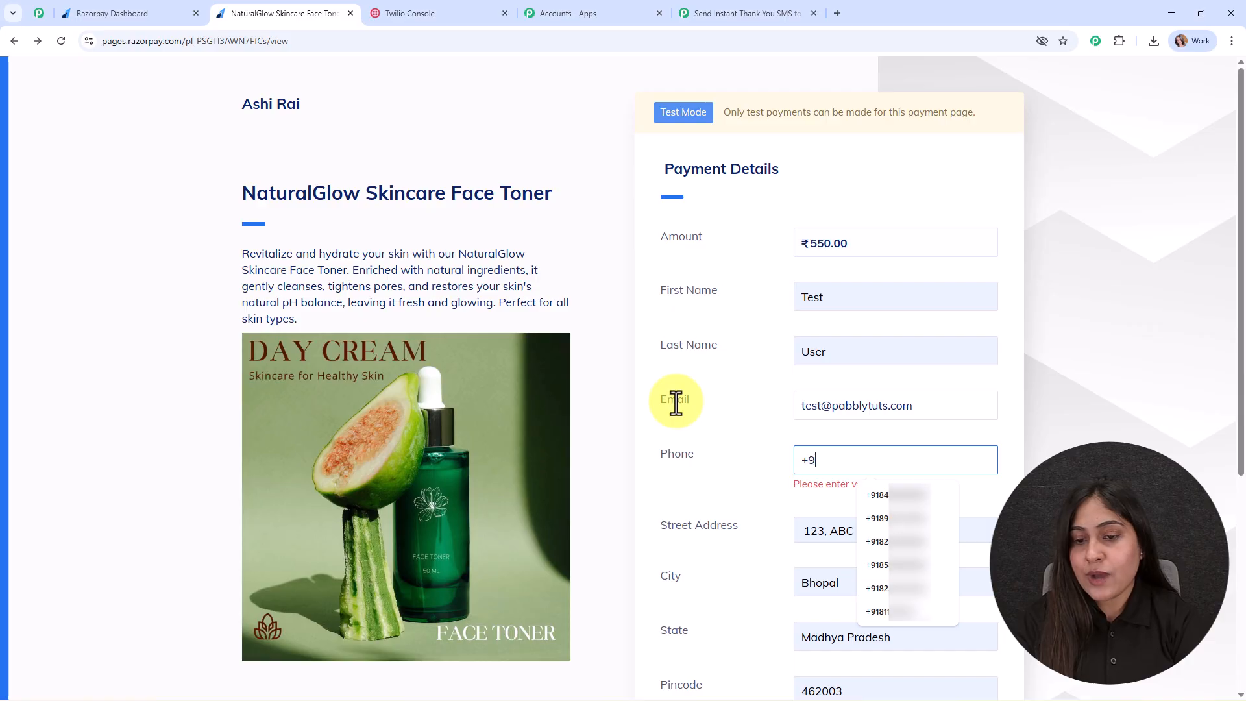
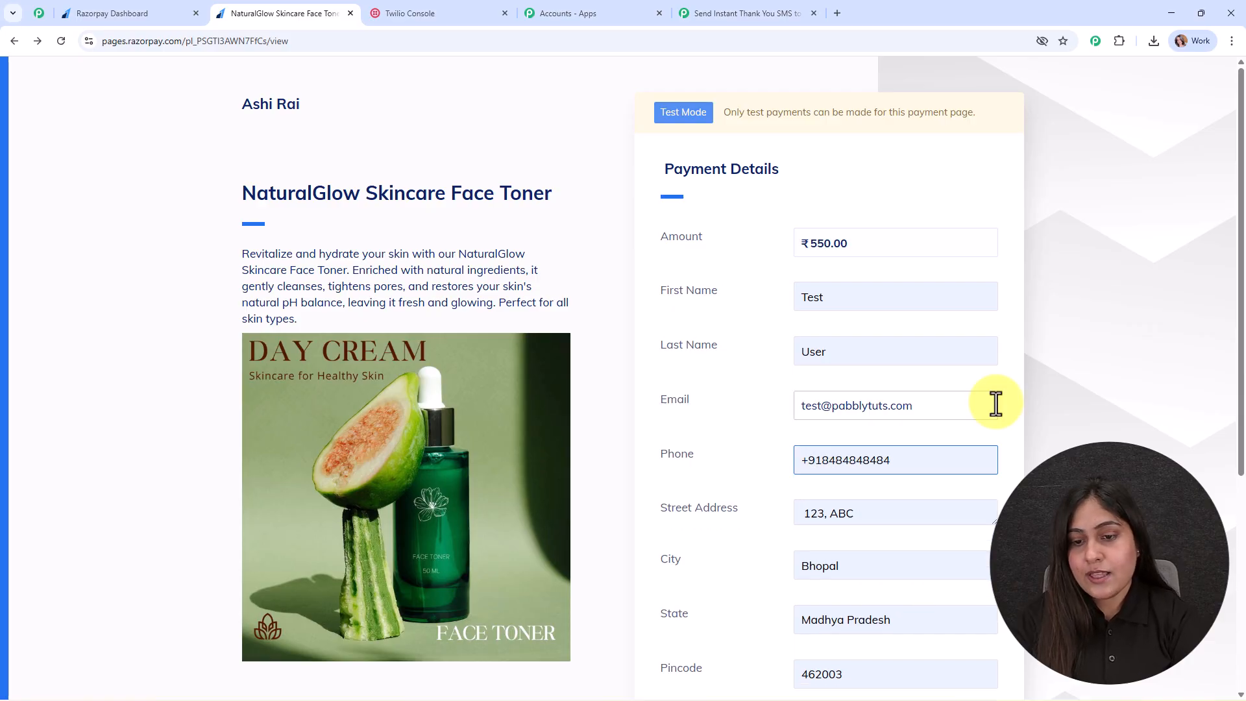
Choose Face Toner as the Product Name.
scroll(993, 402, down, 5)
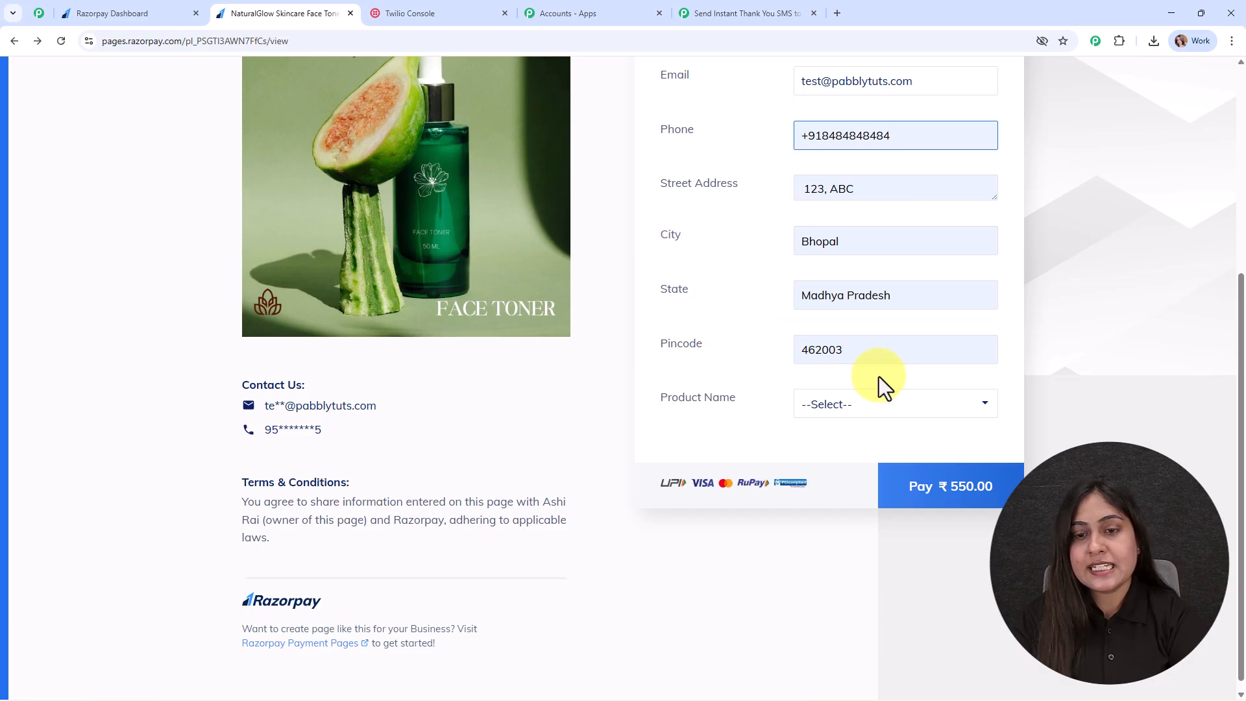
click(887, 408)
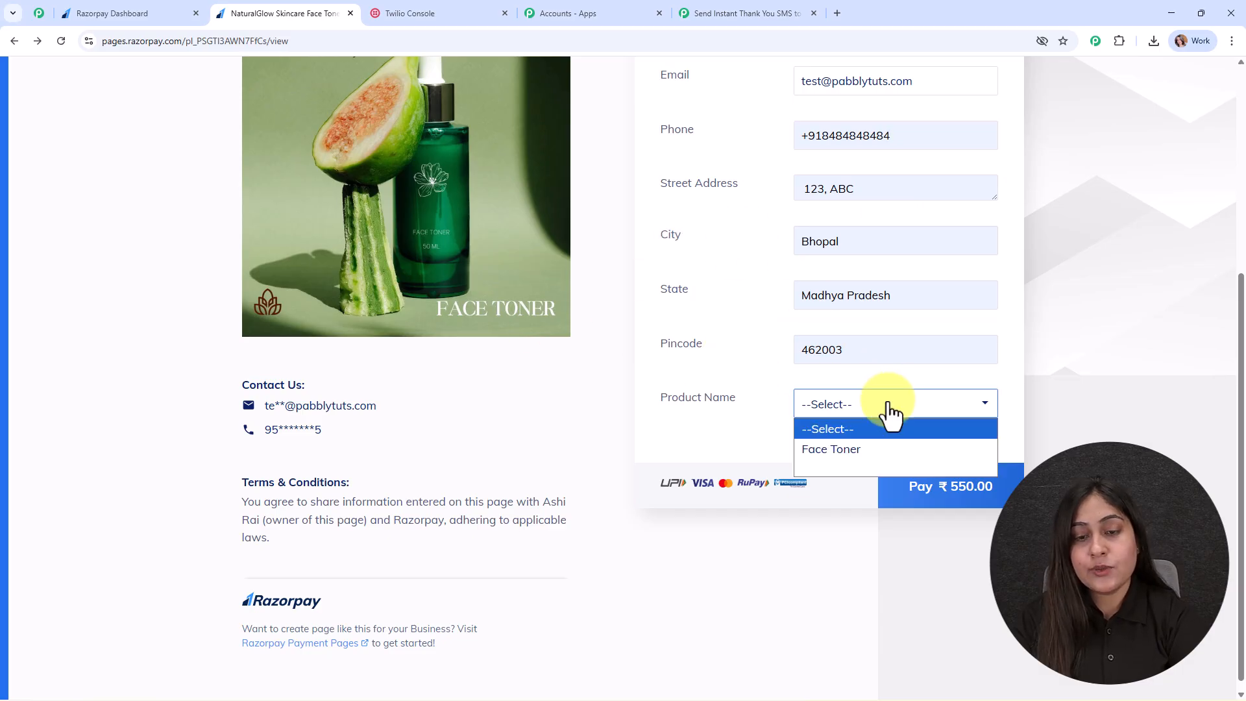
click(888, 454)
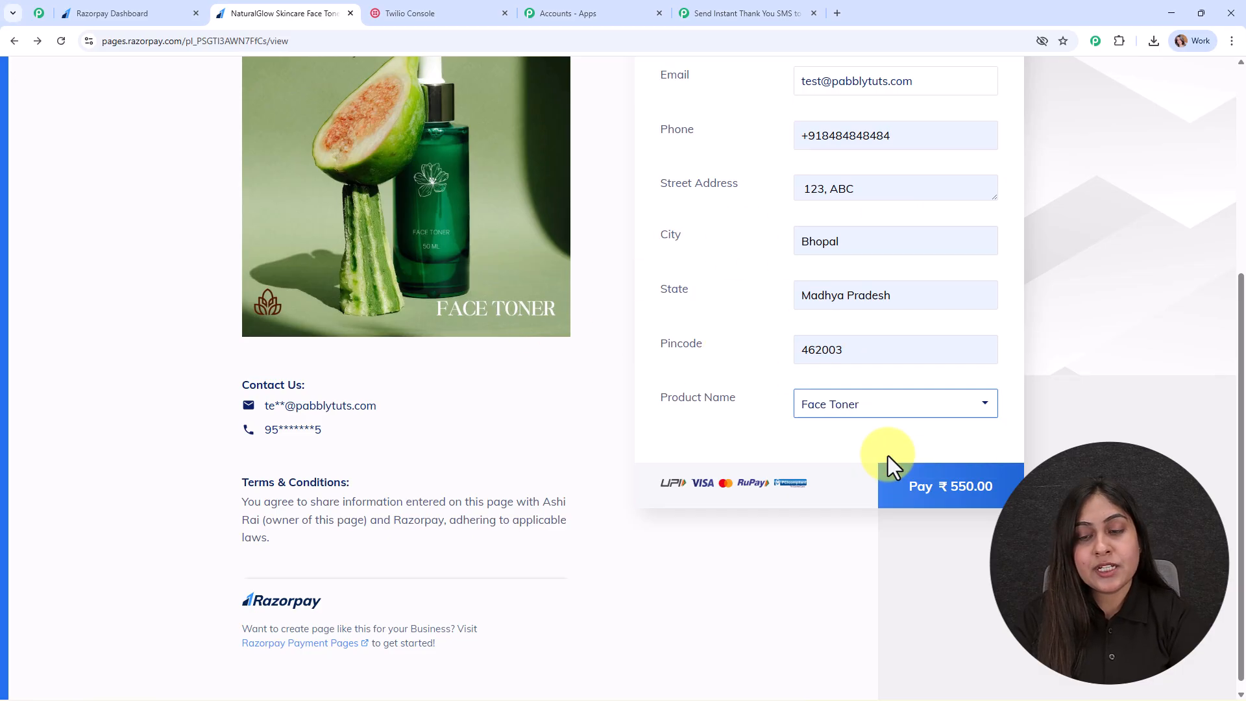
Pay ₹550.00 by UPI using the success@razorpay test ID and view the confirmation.
click(952, 491)
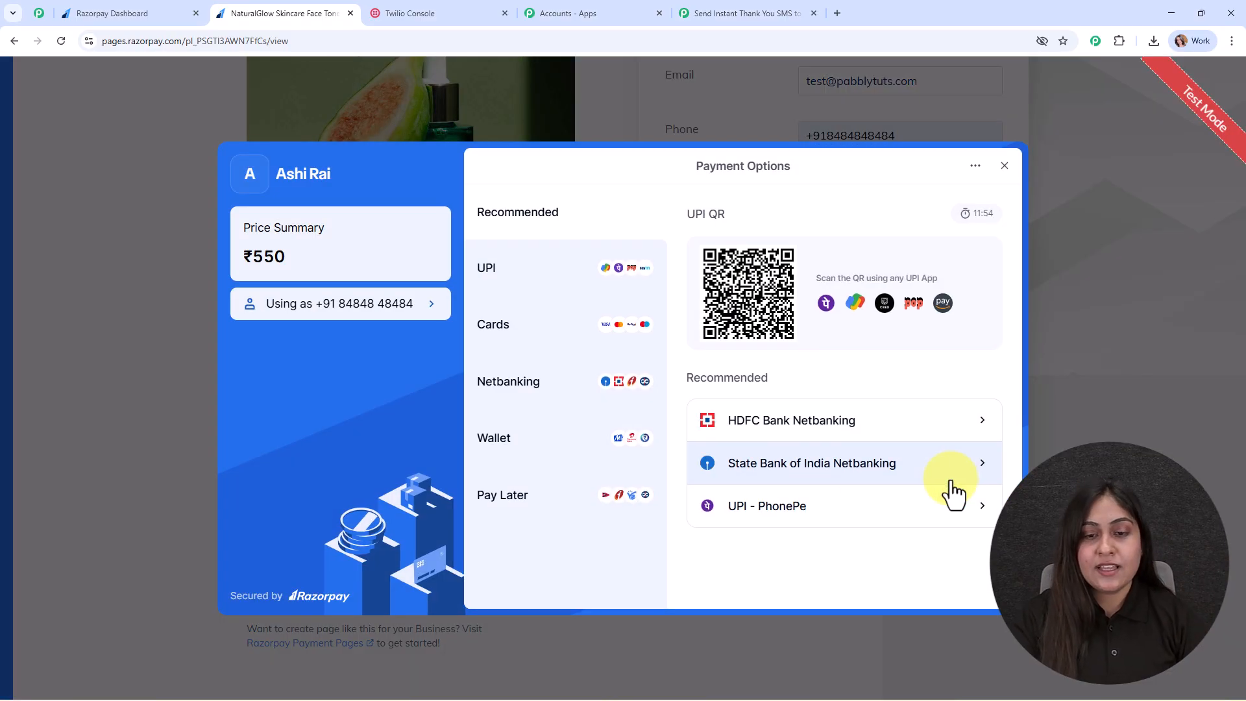
click(488, 274)
click(793, 443)
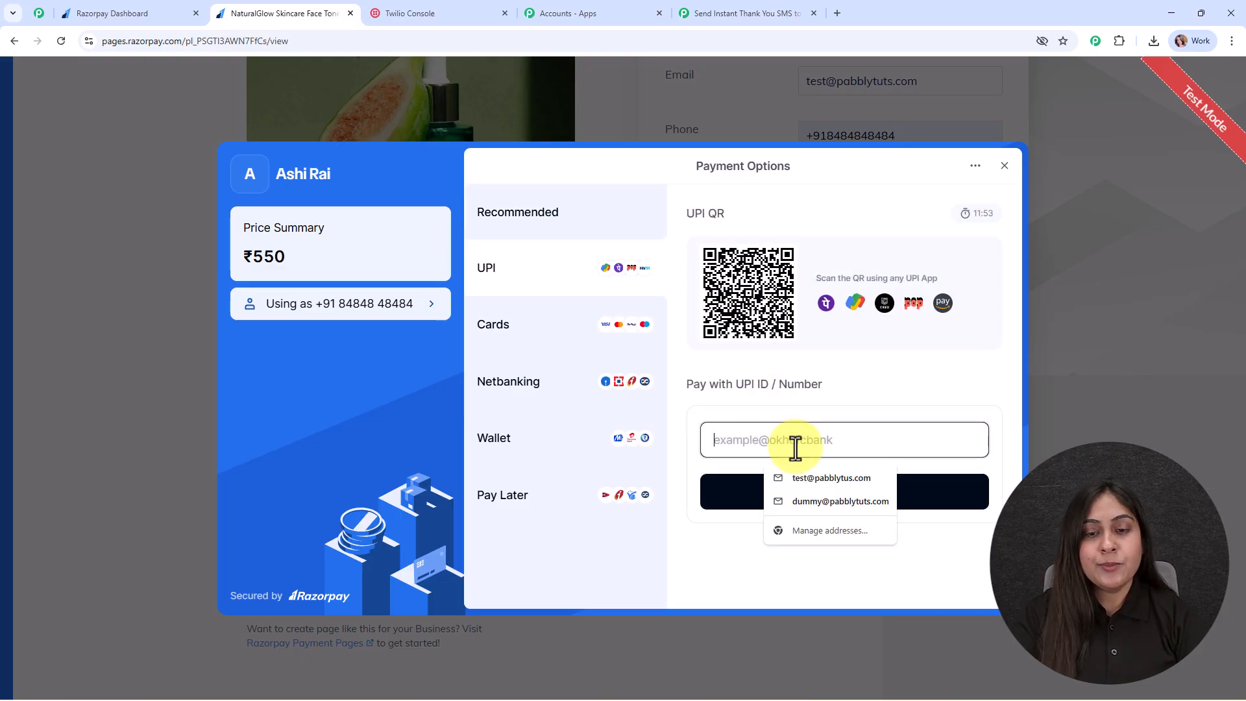
text(suc)
click(808, 483)
click(807, 491)
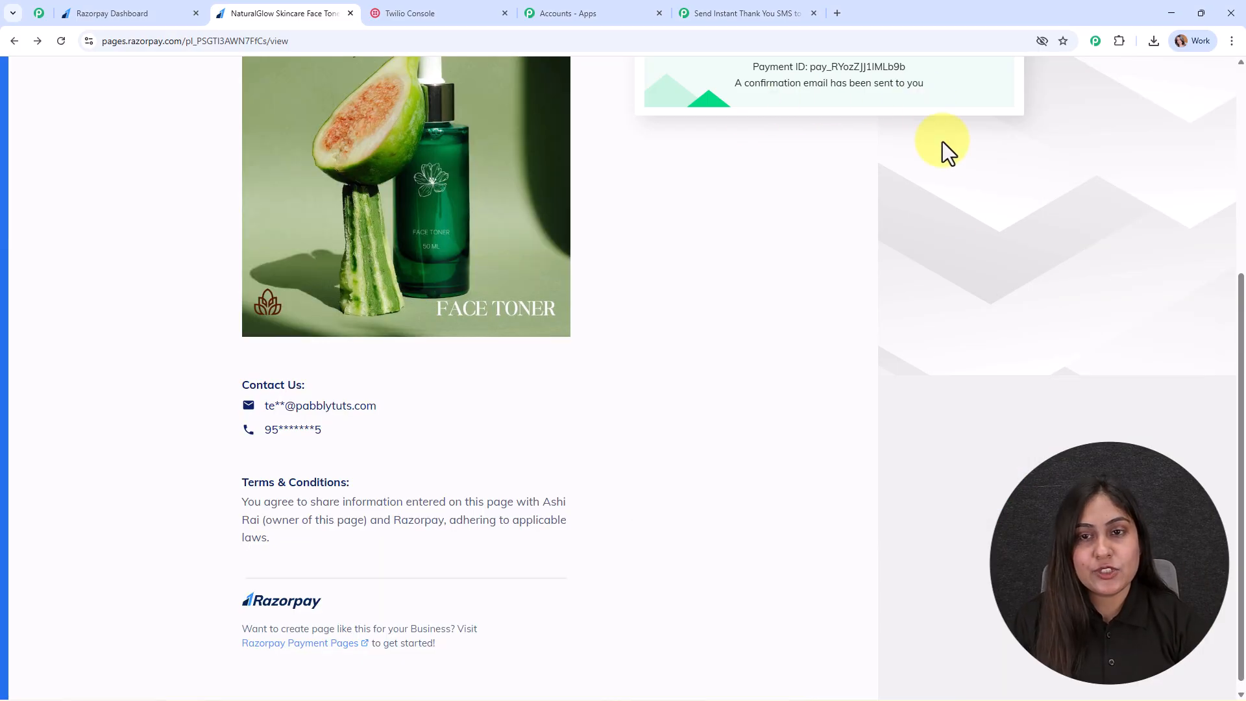
scroll(933, 118, up, 5)
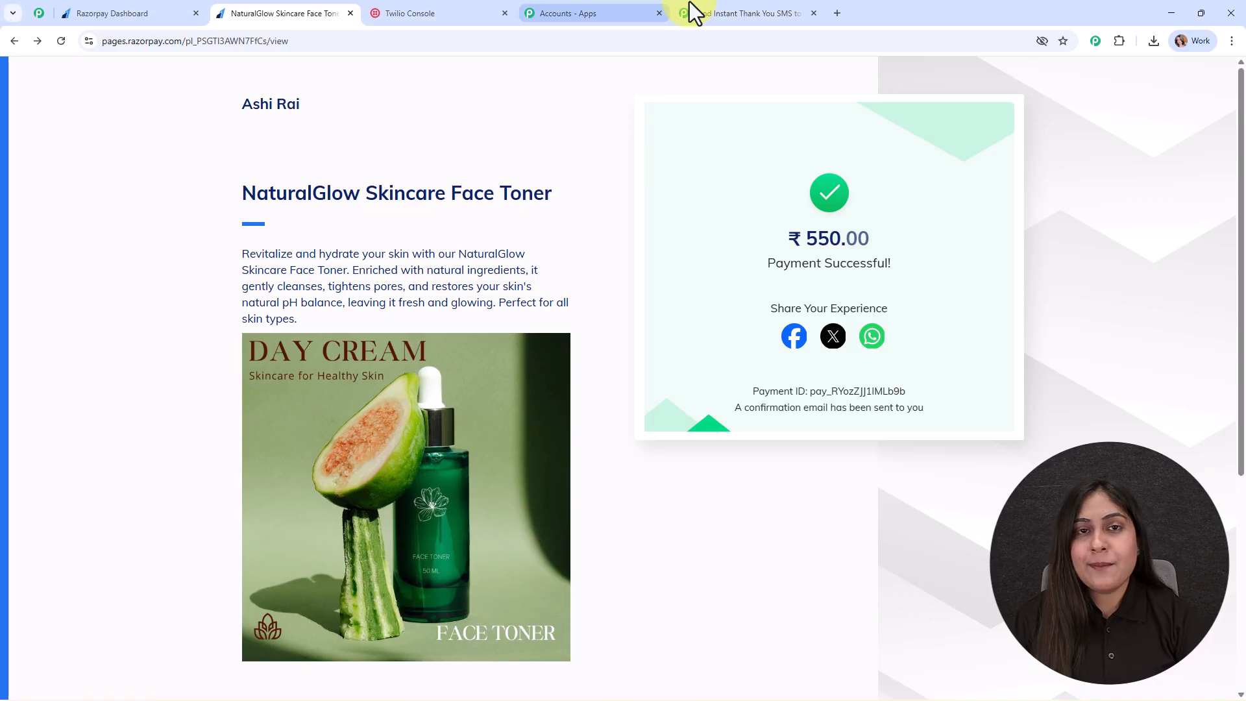
Review the Razorpay trigger's captured street address, state, phone and name values, then close the panel.
click(709, 2)
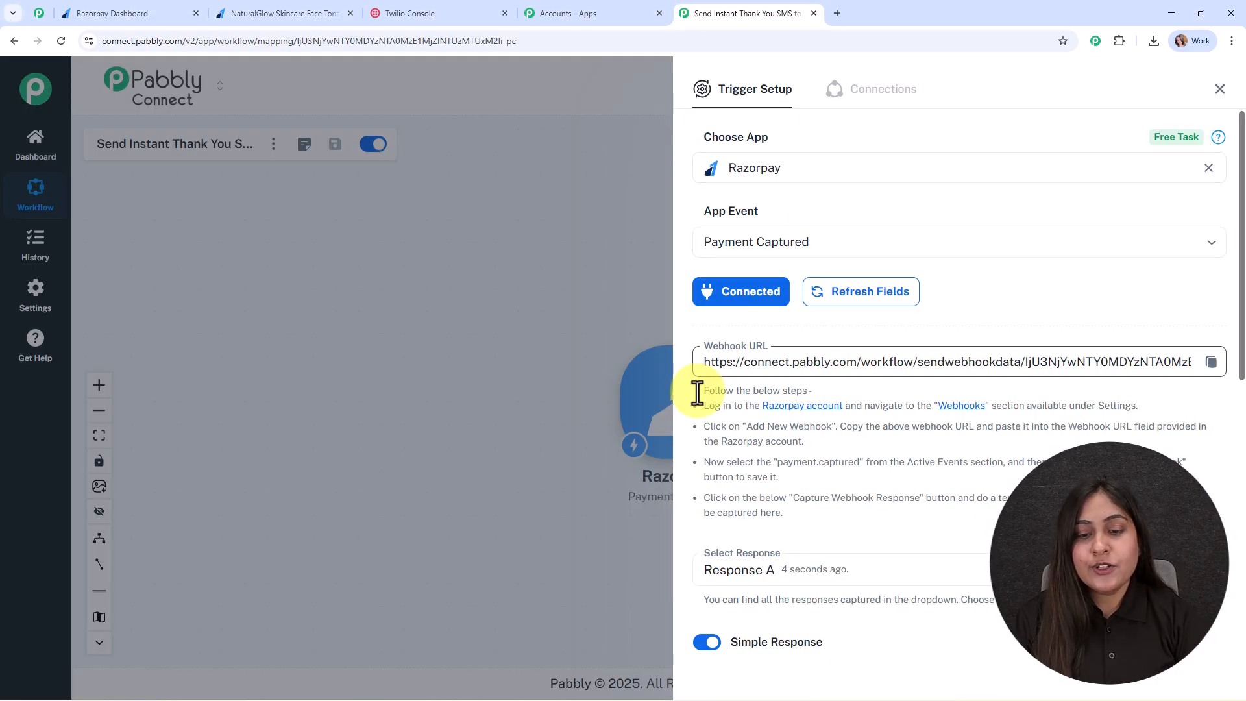
scroll(1233, 409, down, 8)
drag(1244, 400, 1244, 404)
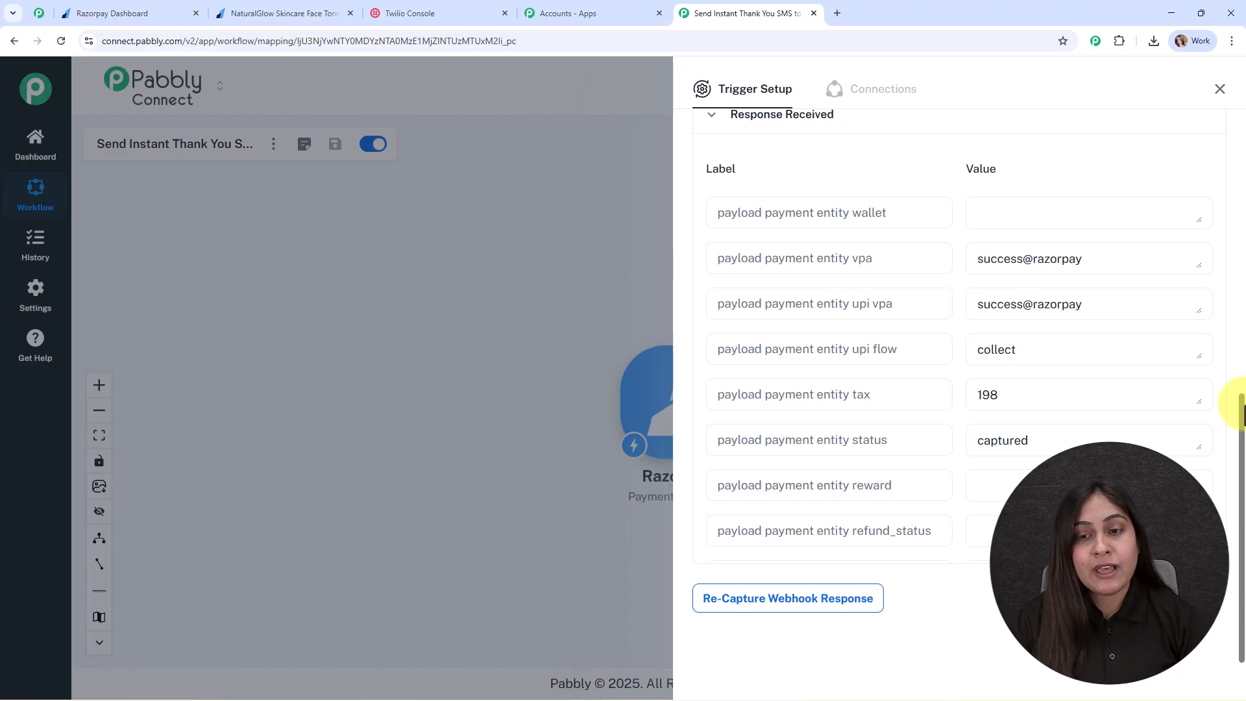
scroll(1088, 409, down, 3)
scroll(1085, 408, down, 3)
click(1052, 228)
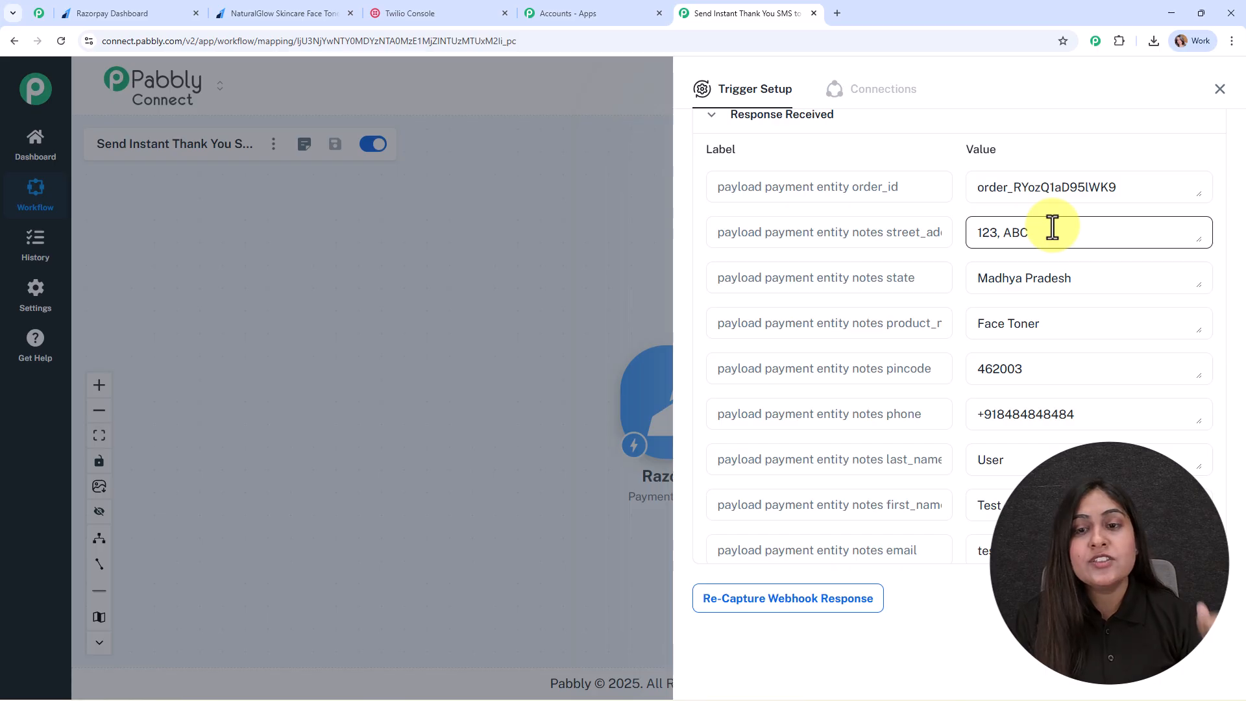
click(1054, 295)
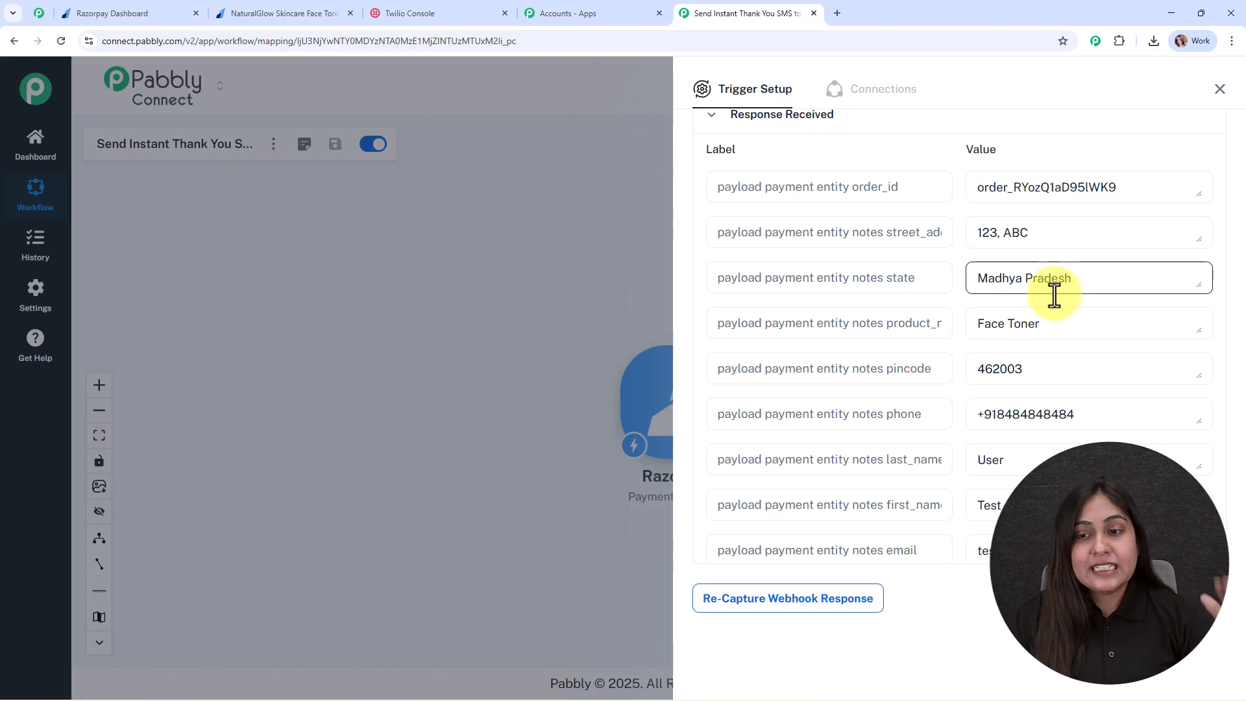
scroll(1075, 386, down, 3)
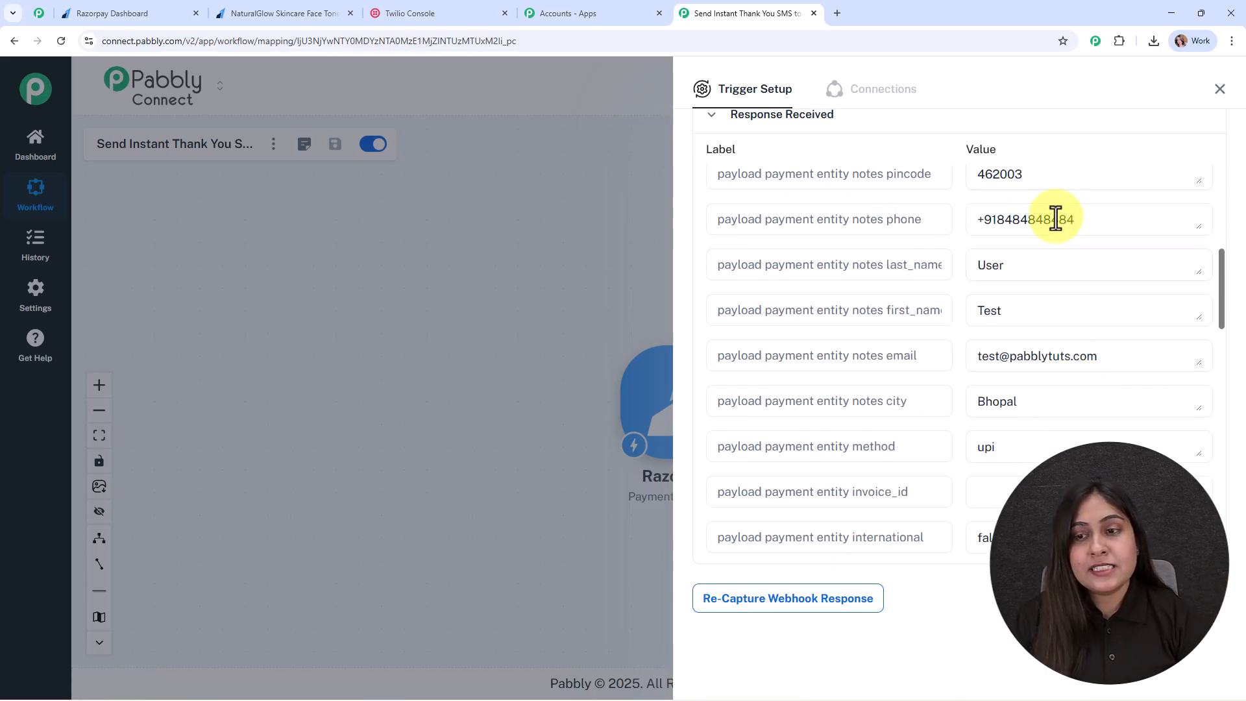
scroll(1101, 353, down, 3)
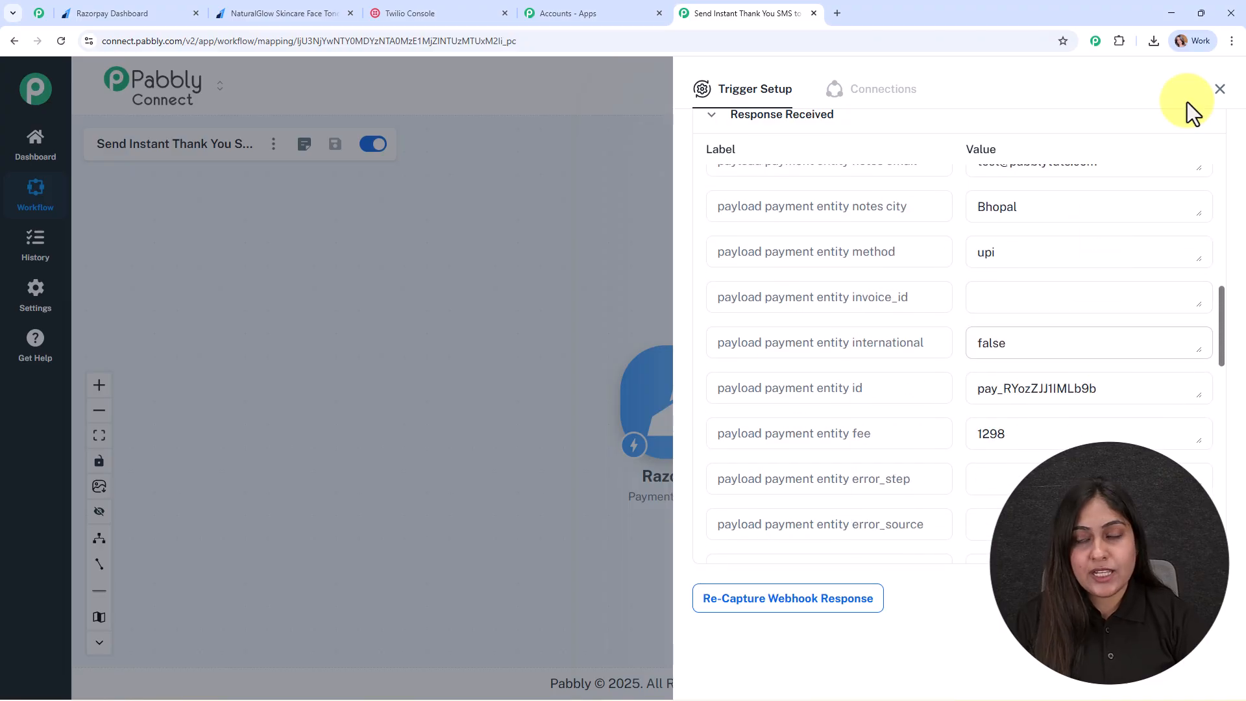
click(1220, 89)
Add a Twilio Send SMS Message action after the Razorpay trigger and start a new connection.
drag(682, 394, 496, 337)
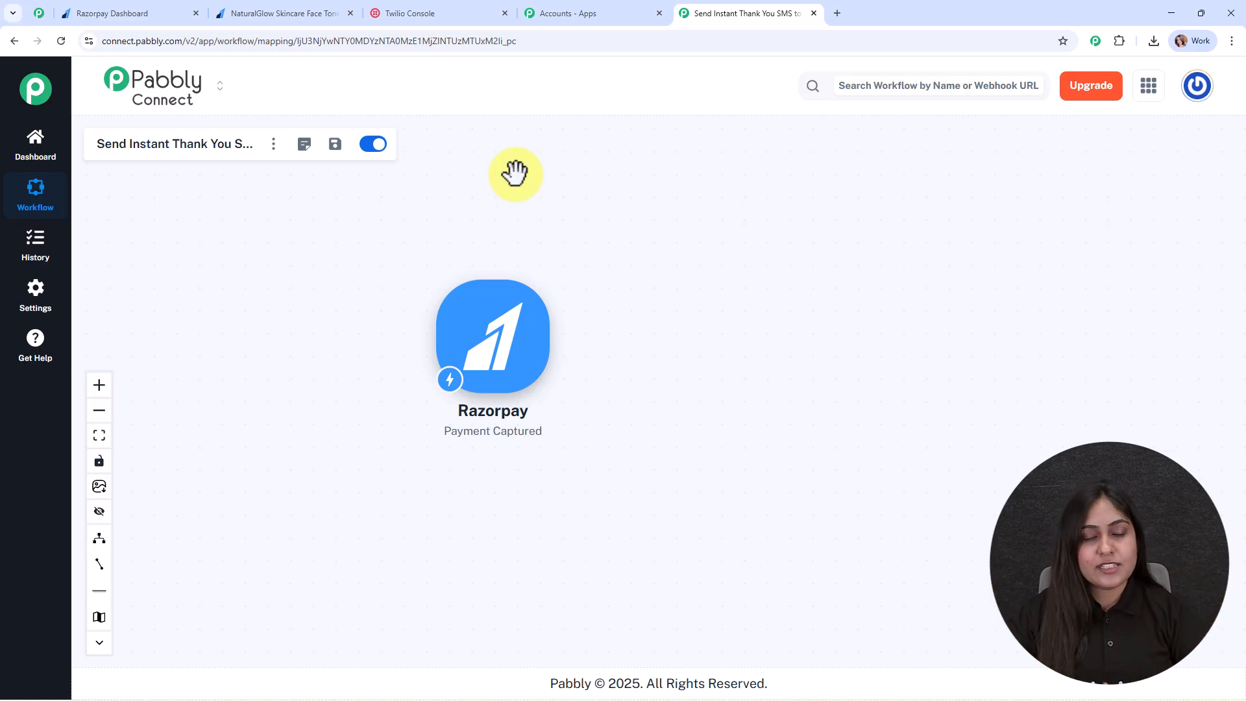
click(561, 347)
text(twili)
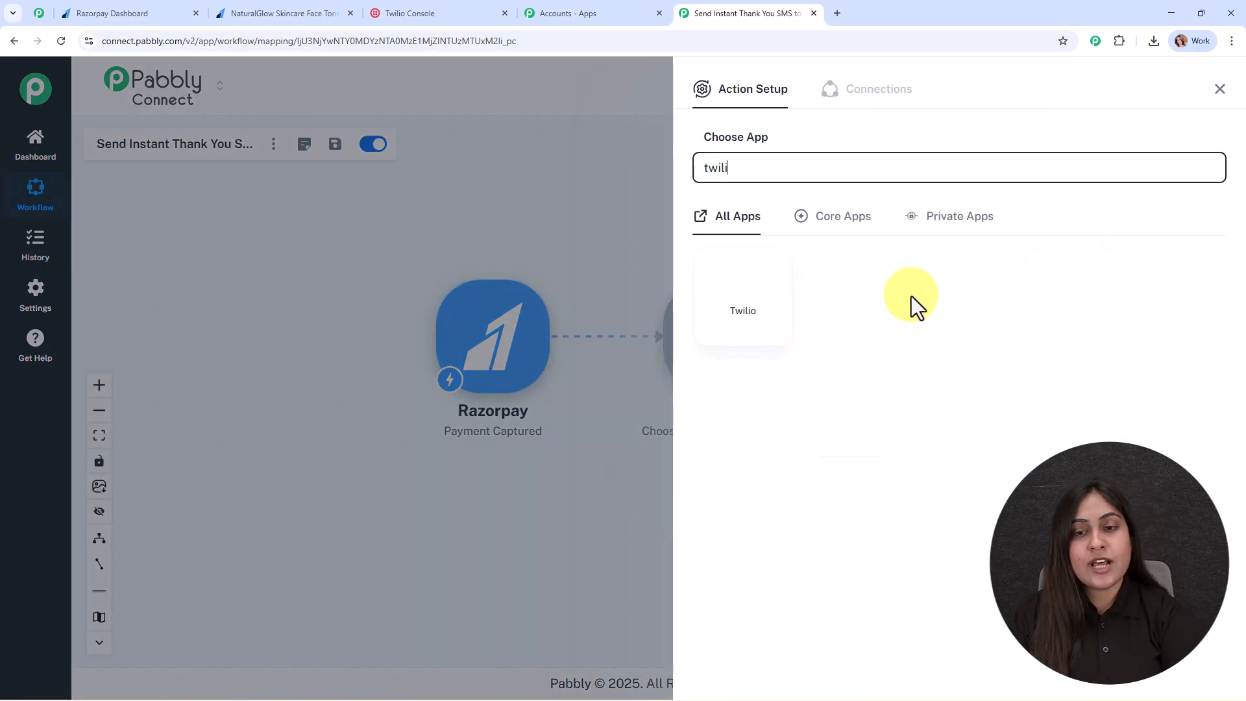
click(735, 250)
click(746, 275)
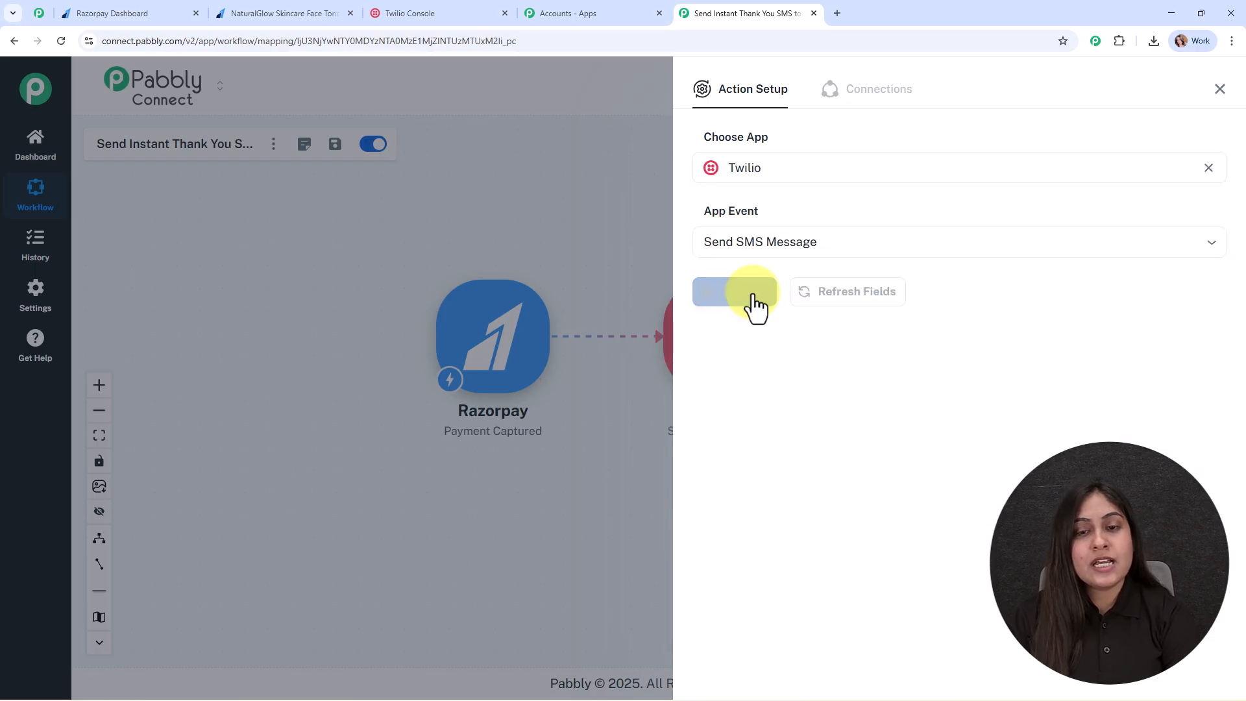
click(753, 294)
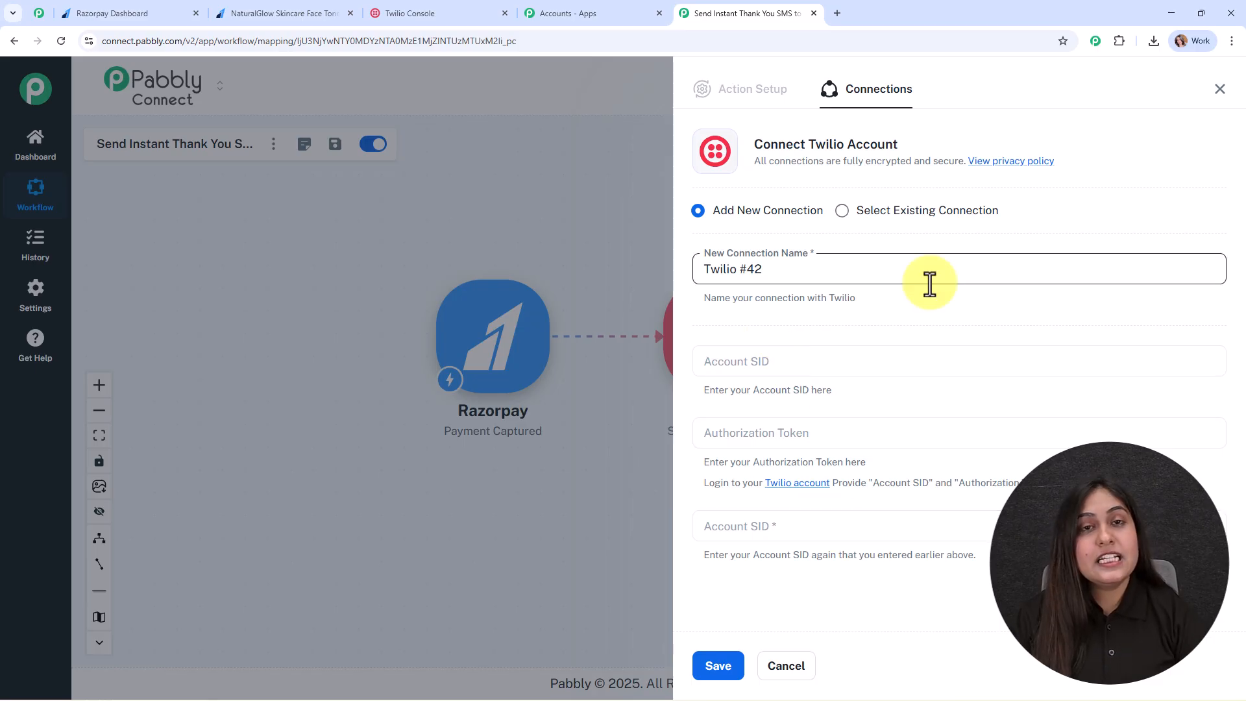
Copy the Account SID and Auth Token from the Twilio Console and save the connection.
click(421, 13)
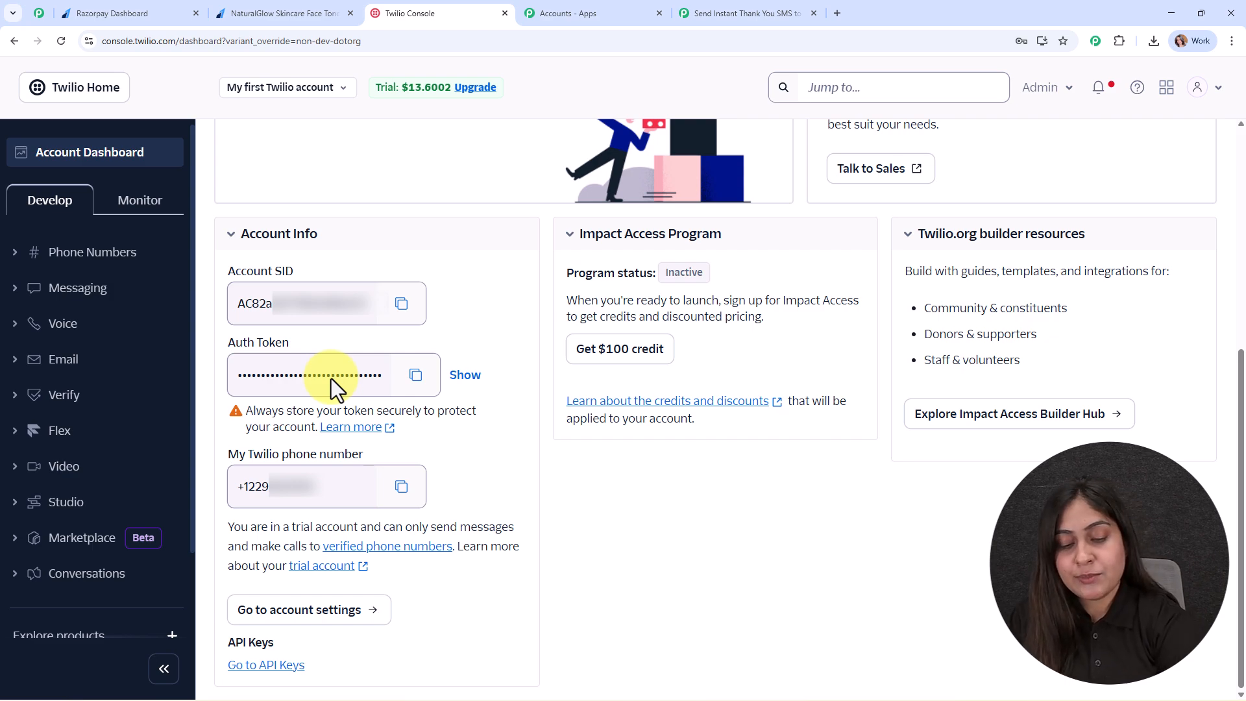
key(ctrl+Tab)
key(ctrl+Tab)
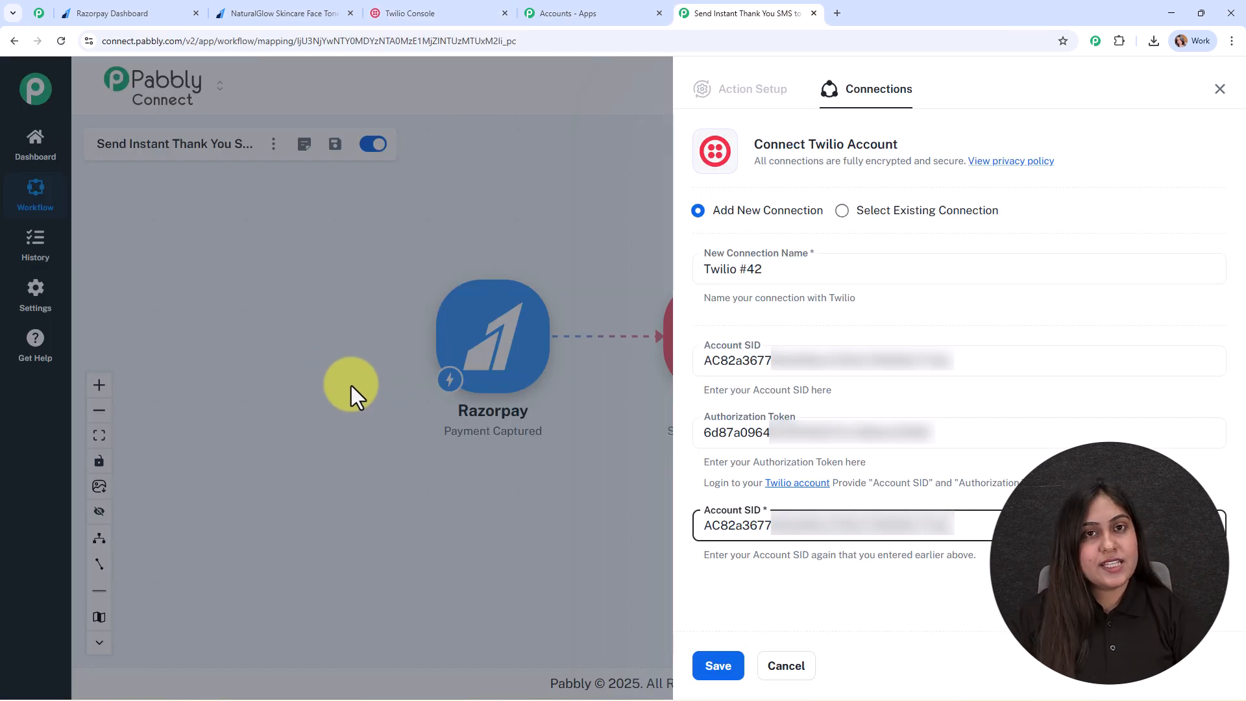
click(718, 667)
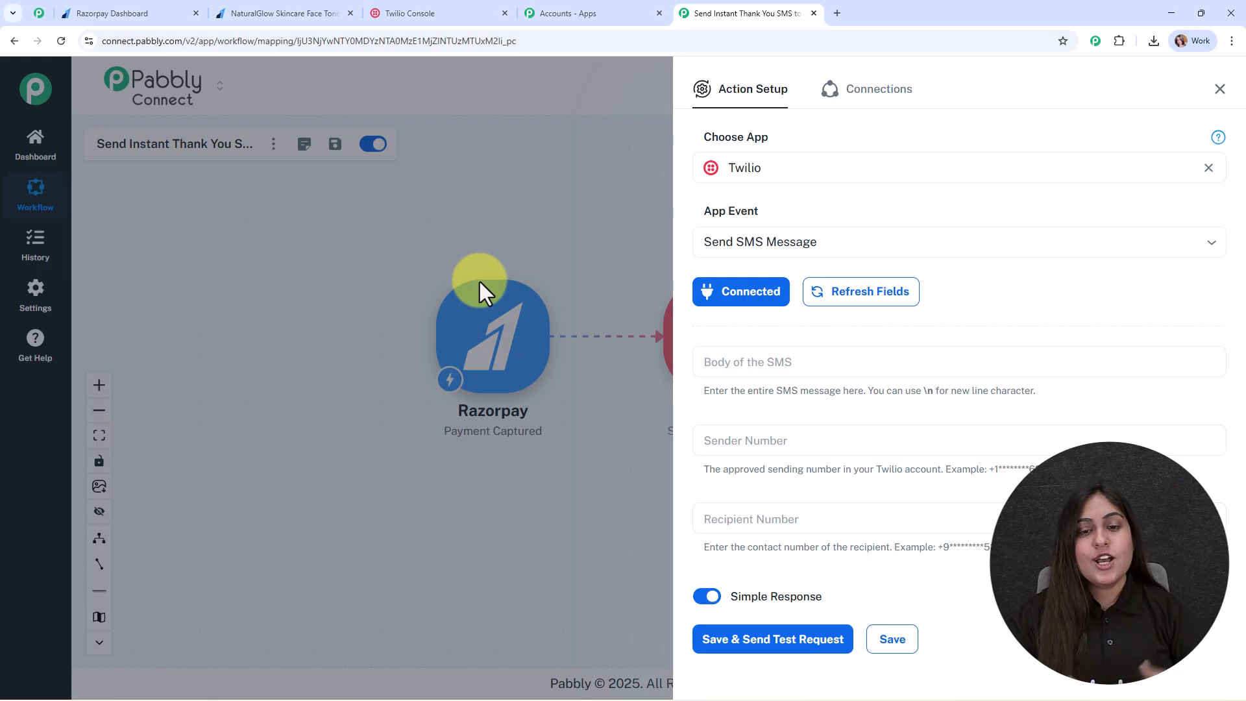
Paste the prepared thank-you message into the Body of the SMS field.
scroll(996, 273, down, 1)
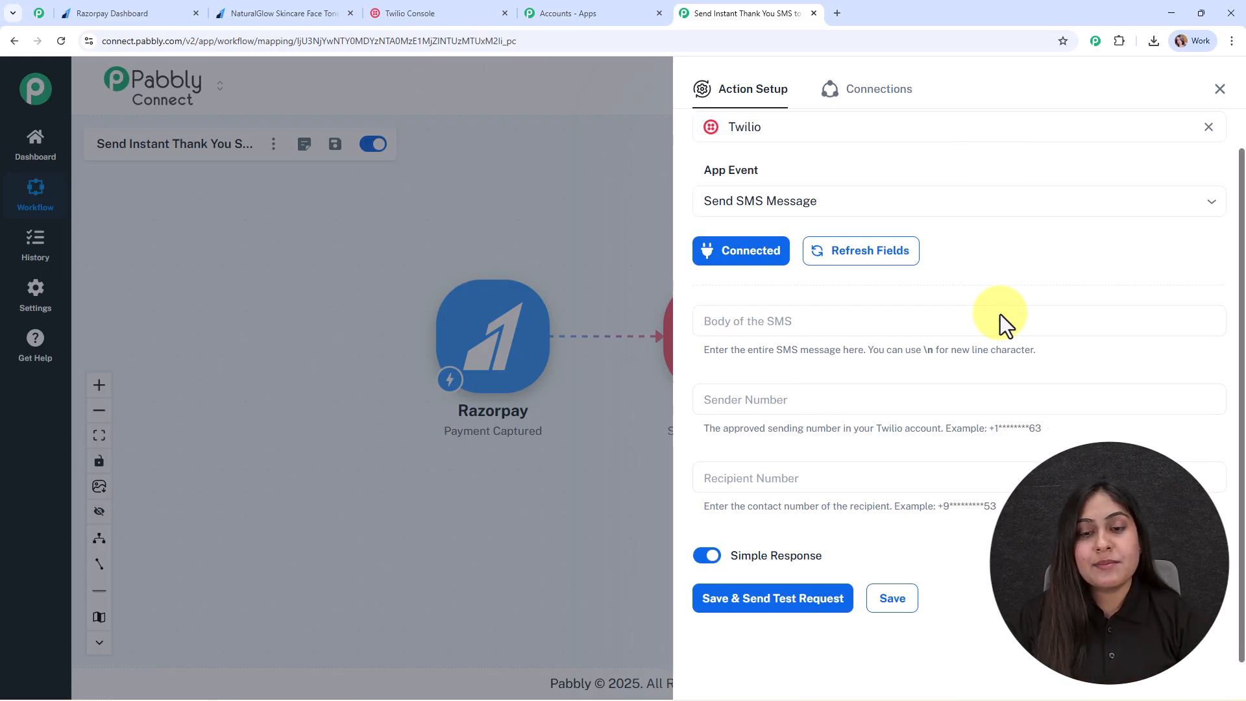
click(755, 325)
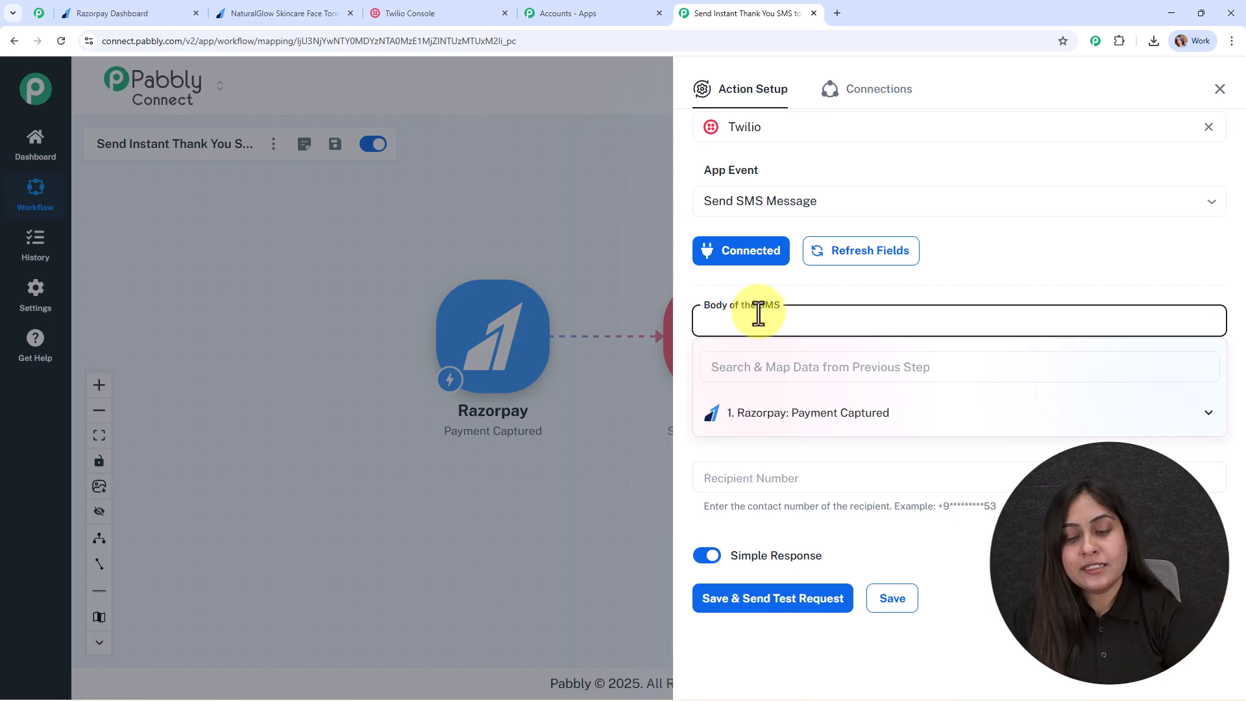
text(Hi [Customer Name] , thank you for shopping with us! Your payment has been received successfully. We appreciate your trust in our skincare products 💖.)
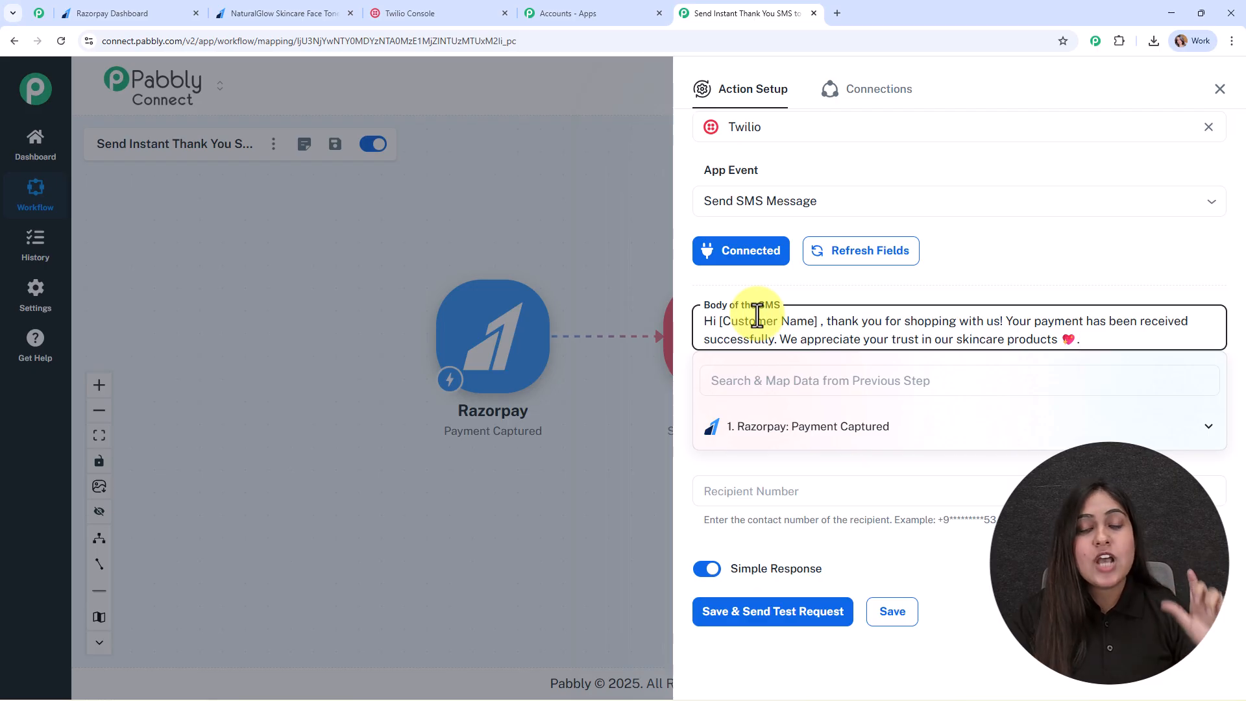
Replace the [Customer Name] placeholder with the Razorpay notes first_name field.
drag(719, 321, 818, 321)
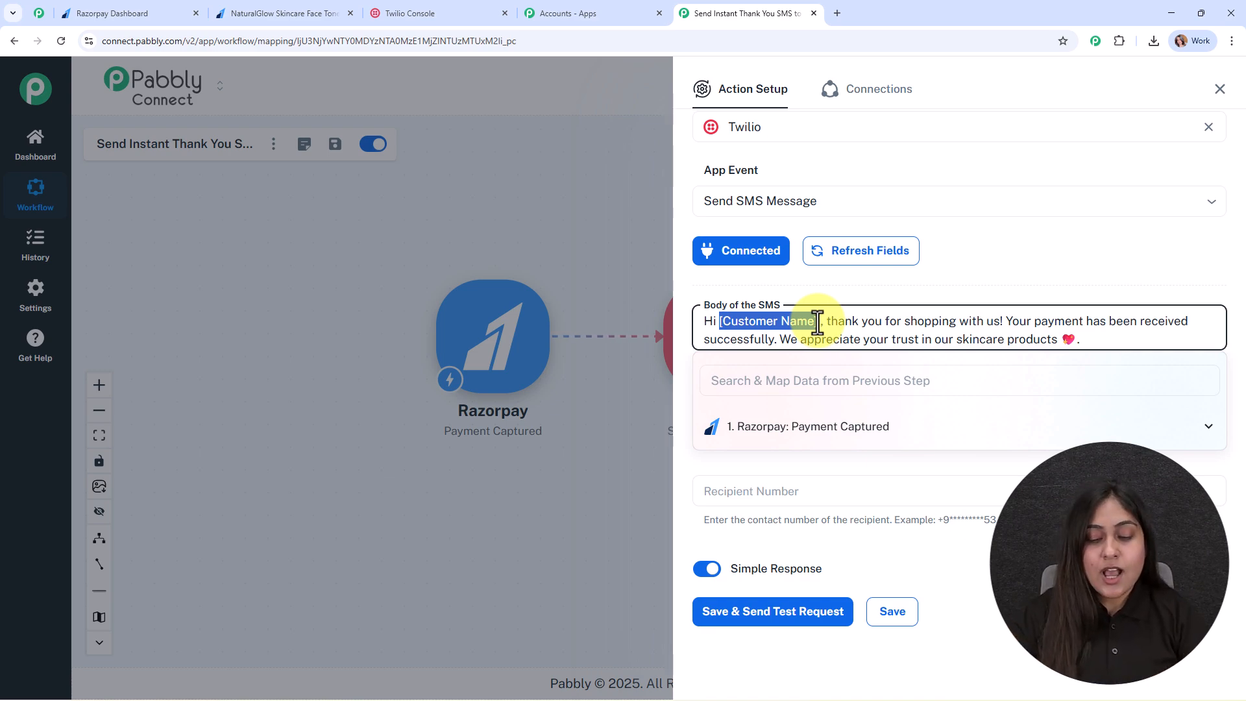
key(BackSpace)
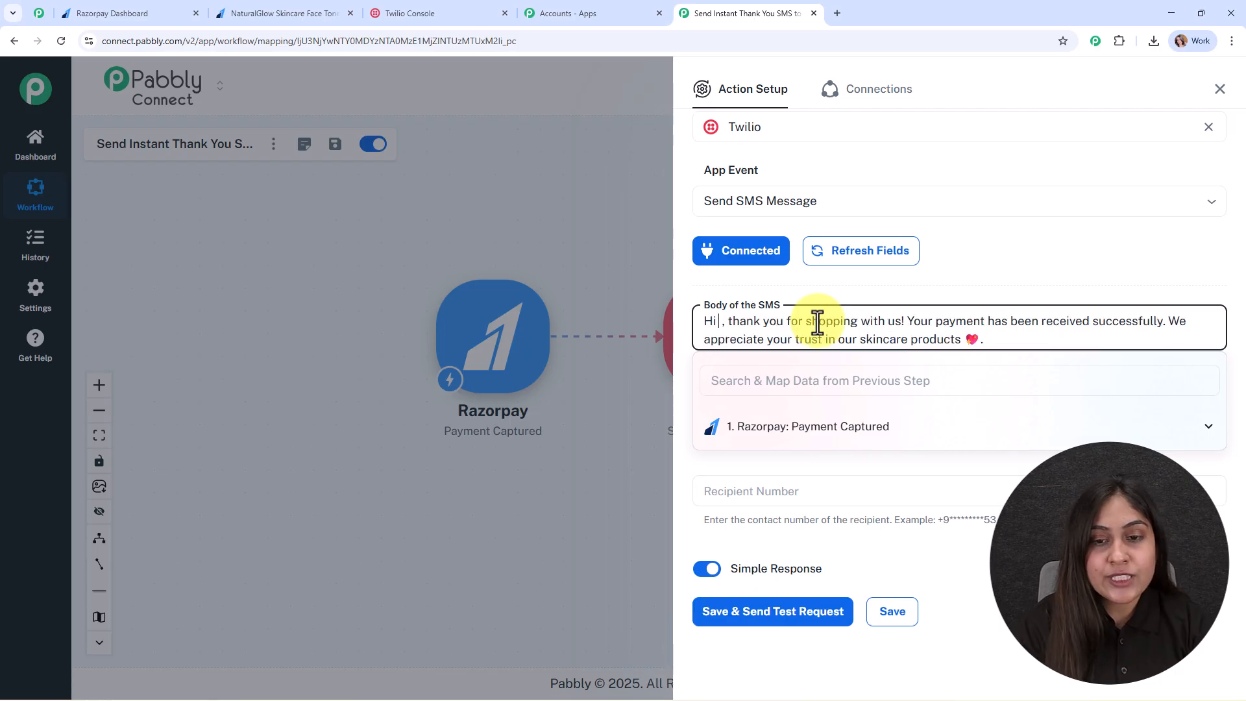
click(862, 431)
scroll(870, 500, down, 5)
scroll(870, 500, down, 3)
scroll(909, 467, up, 2)
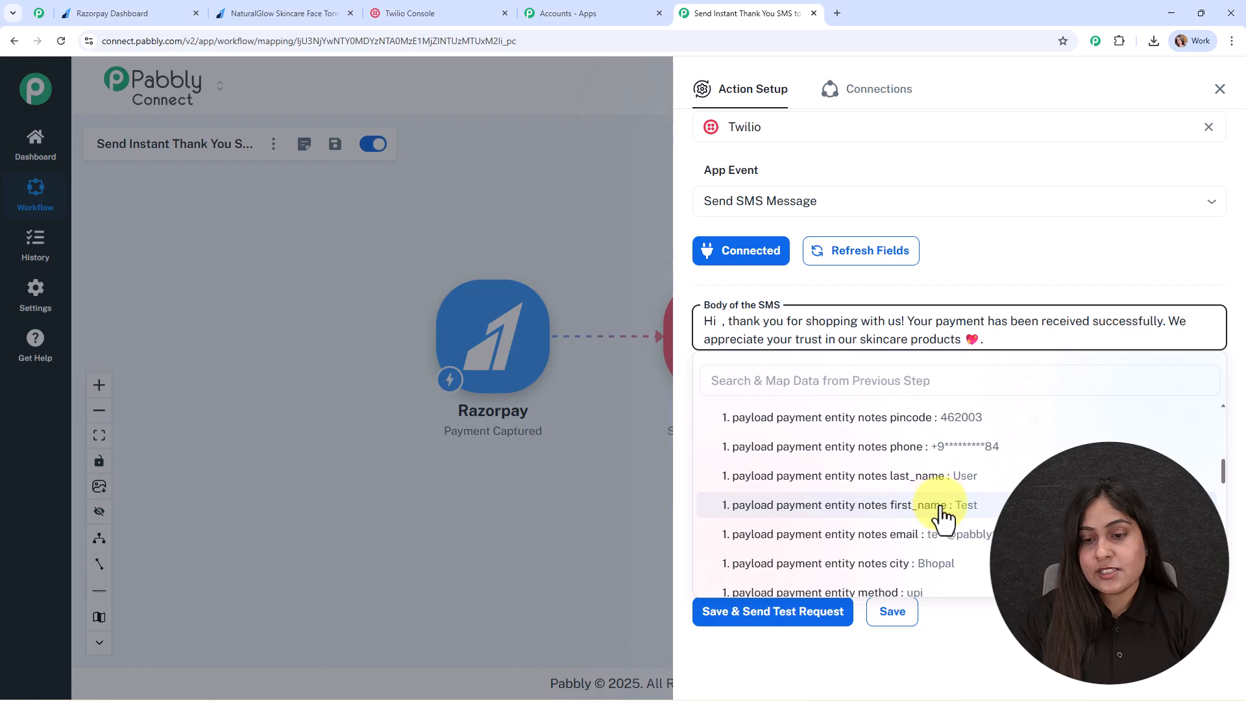
click(943, 506)
click(612, 151)
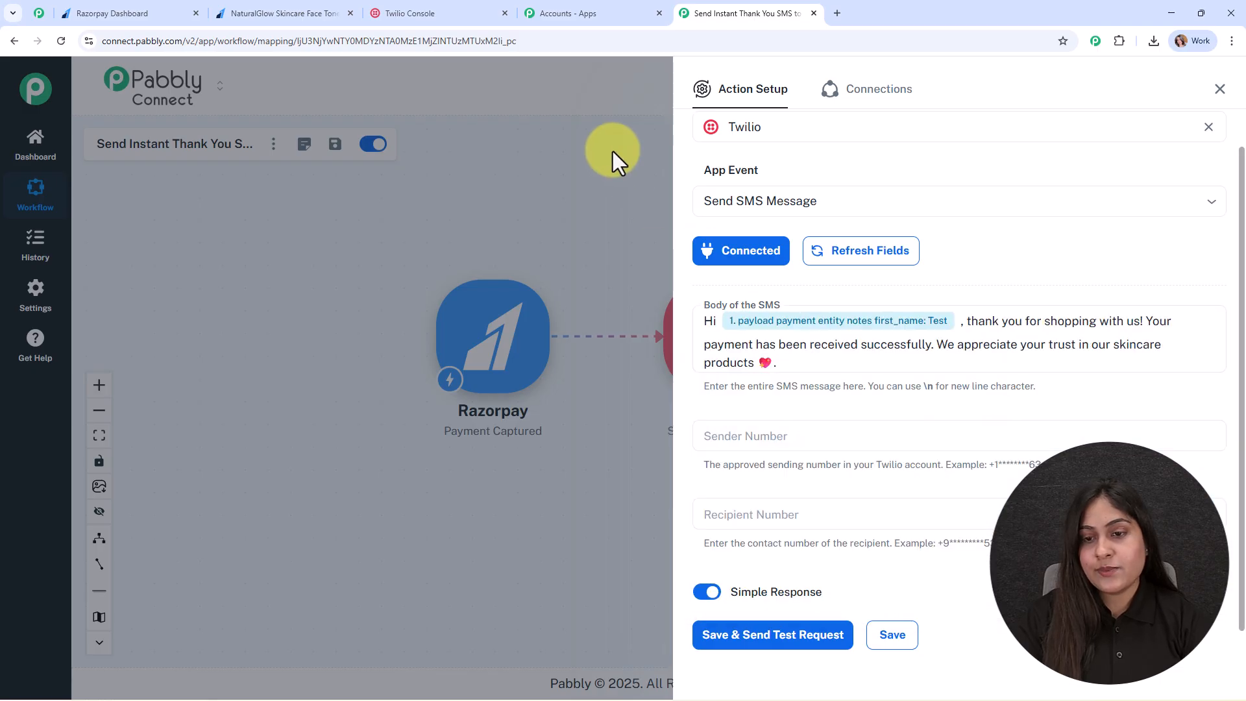
Paste the Twilio sending number into Sender Number.
click(772, 438)
text(+1********15)
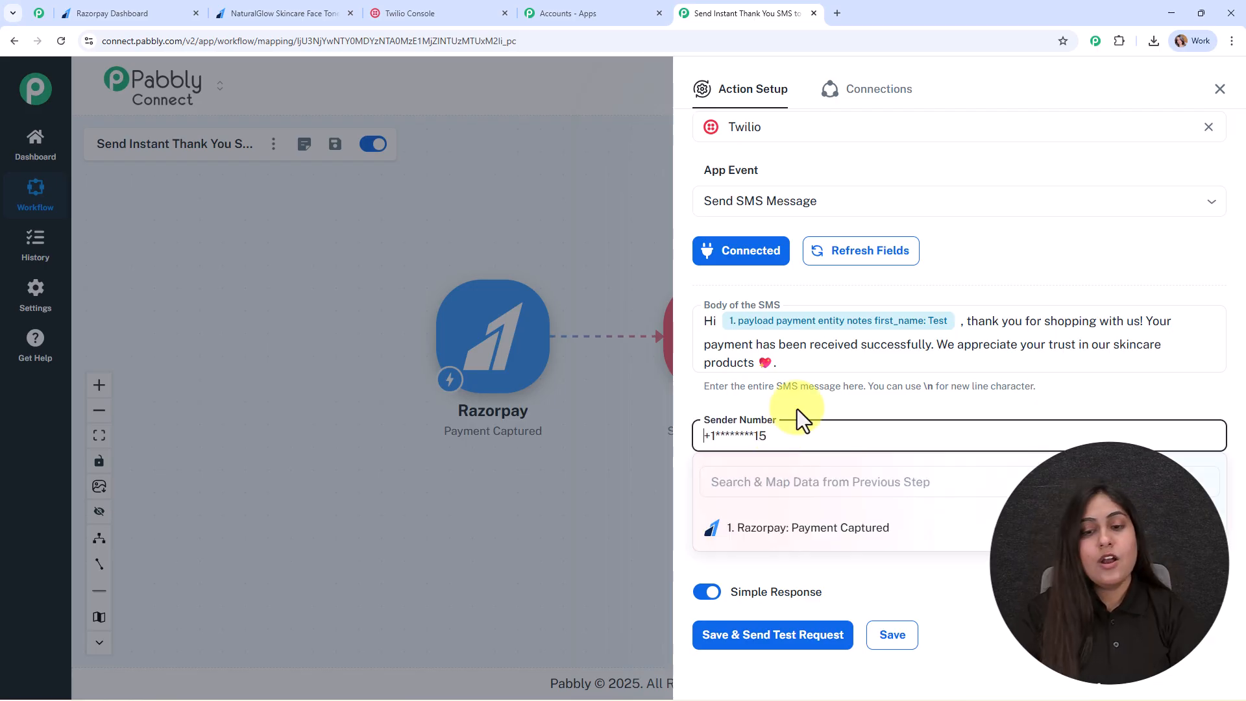
click(820, 402)
Map the notes phone field into Recipient Number, then replace it with a pasted test number.
click(719, 519)
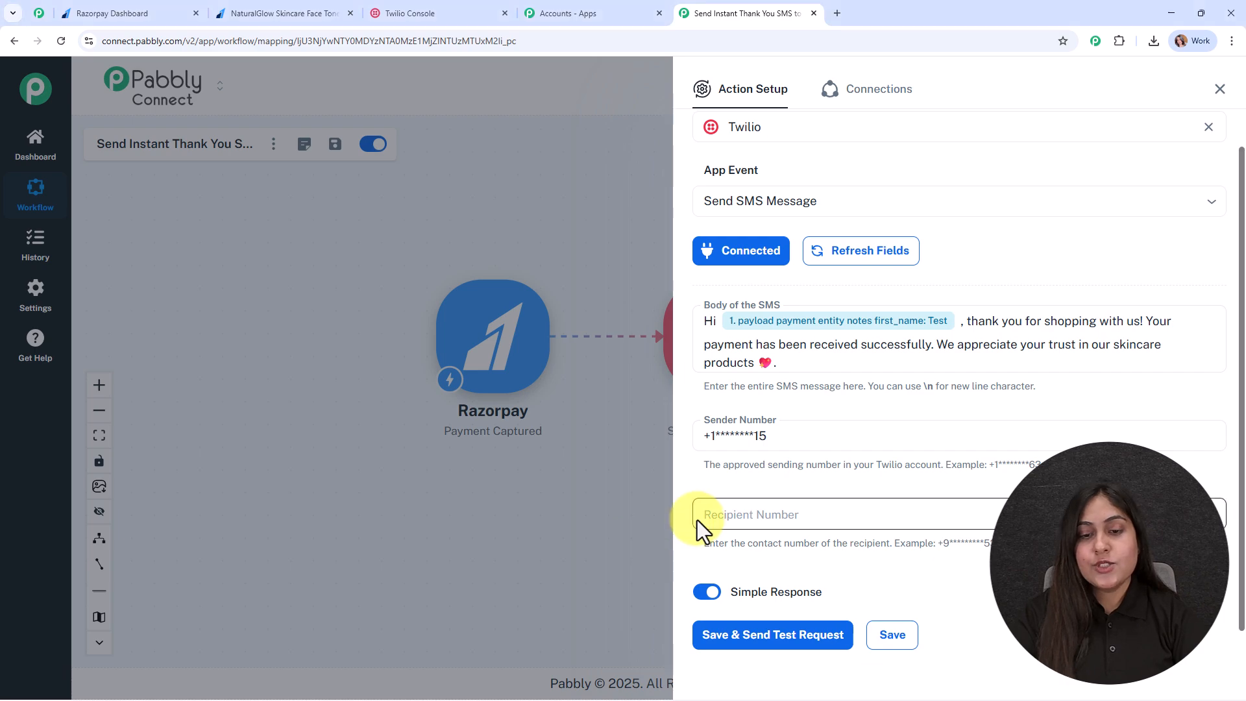
click(752, 519)
click(836, 606)
scroll(869, 642, down, 5)
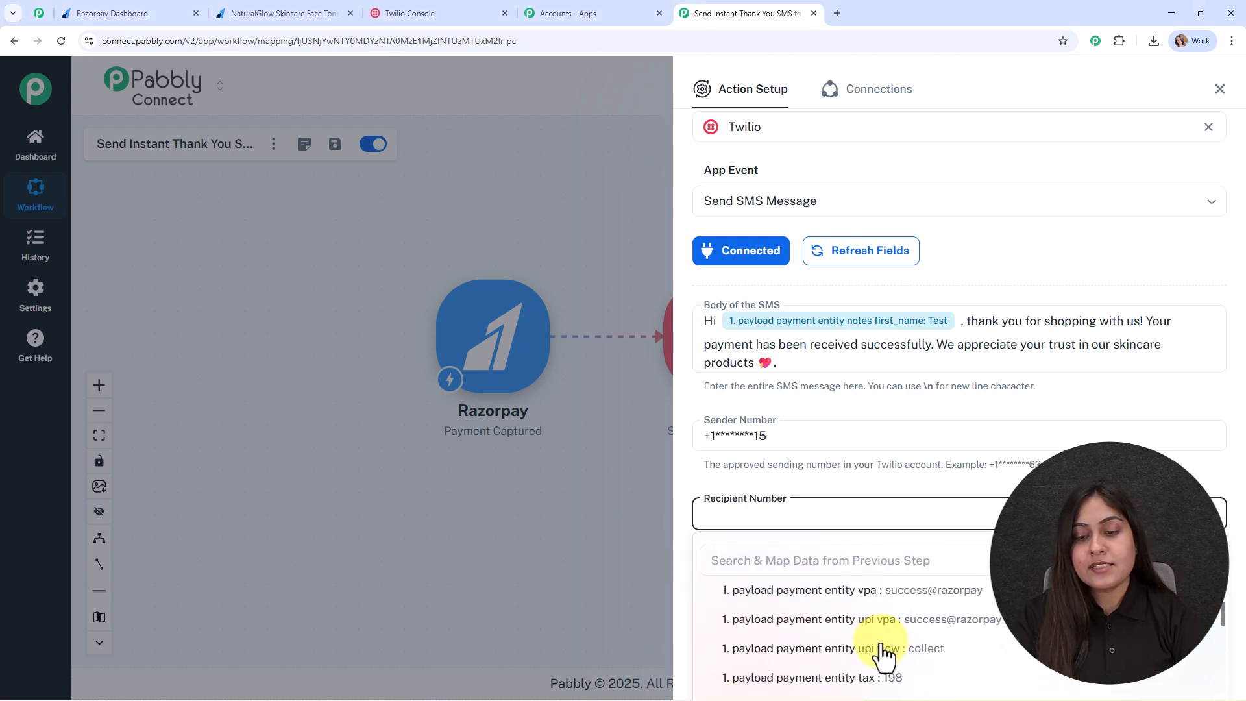
scroll(883, 652, down, 10)
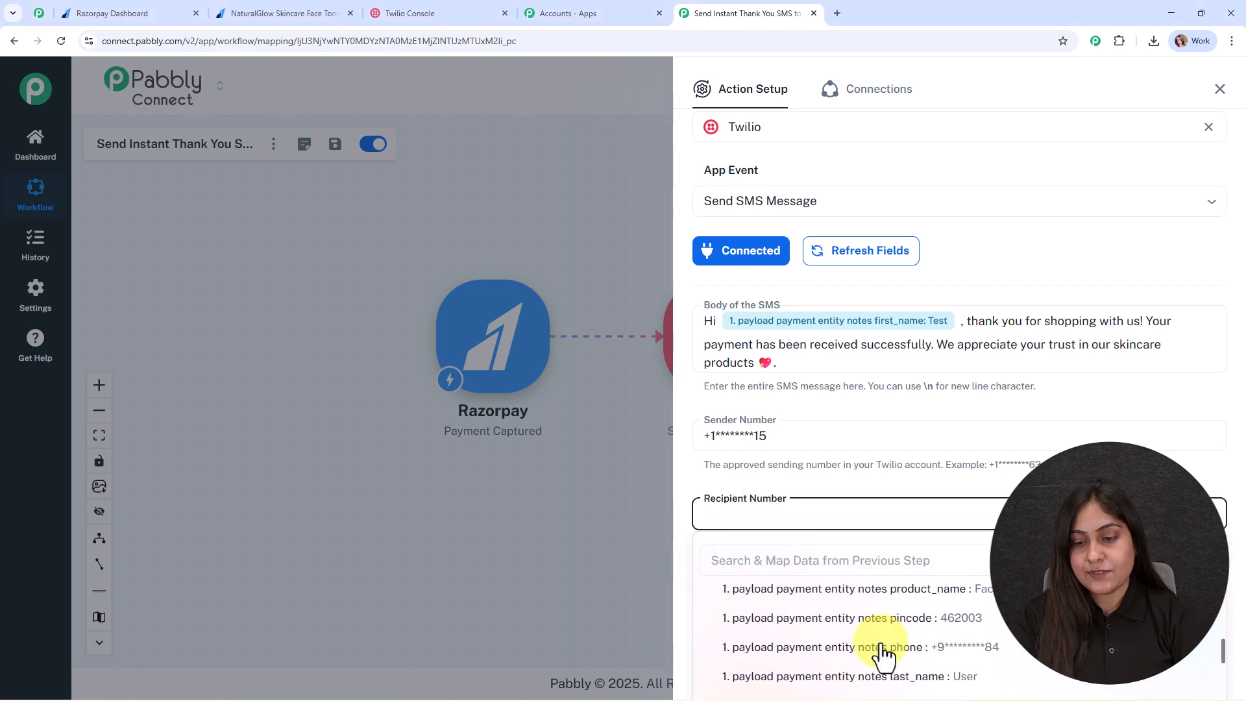
scroll(882, 652, up, 2)
click(905, 671)
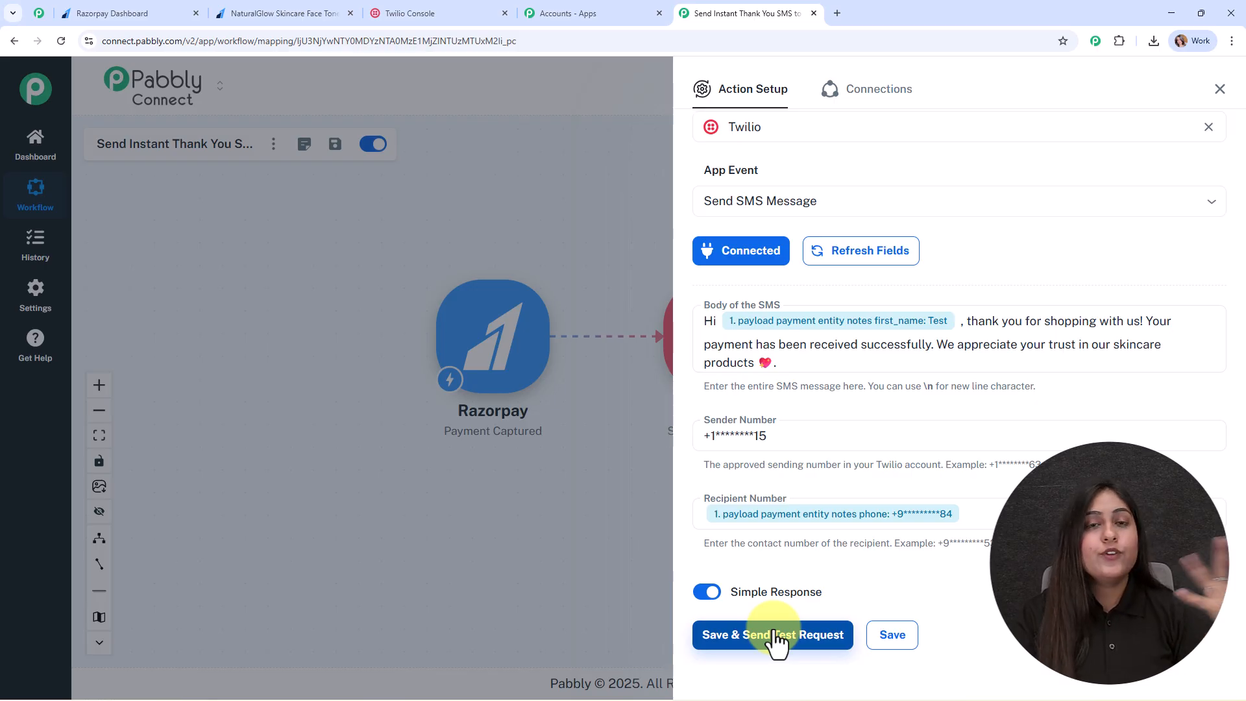
click(987, 516)
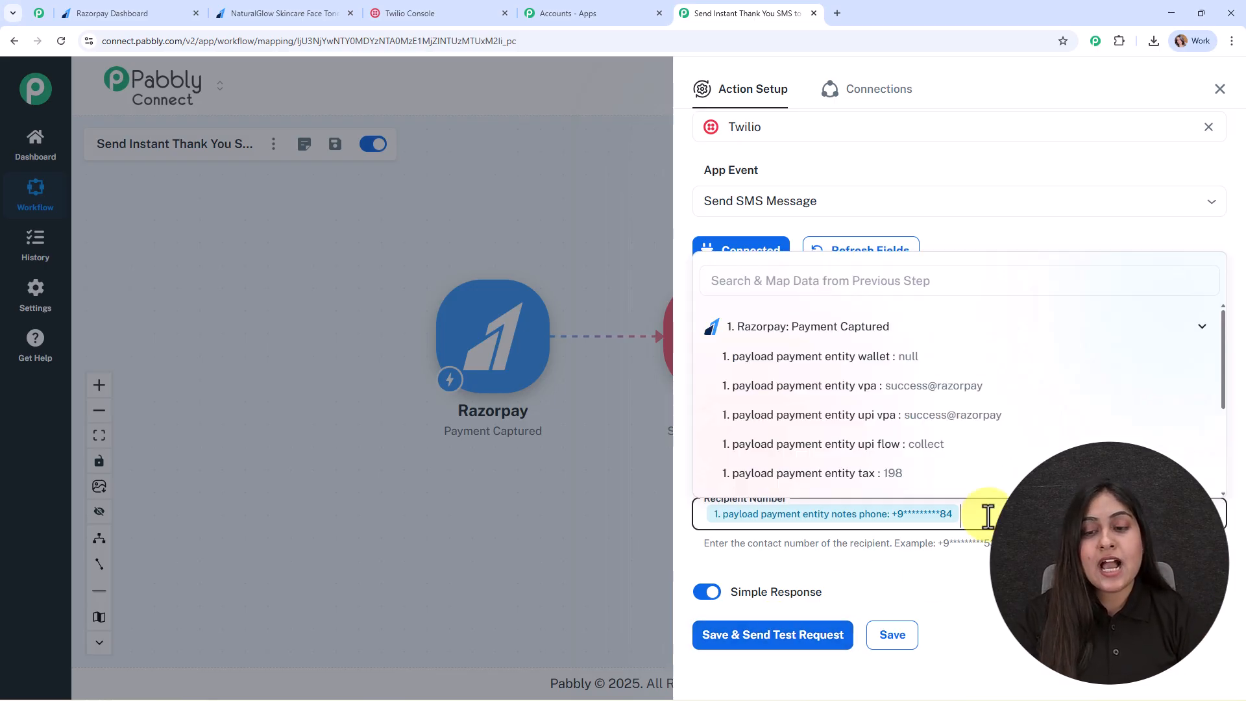
key(BackSpace)
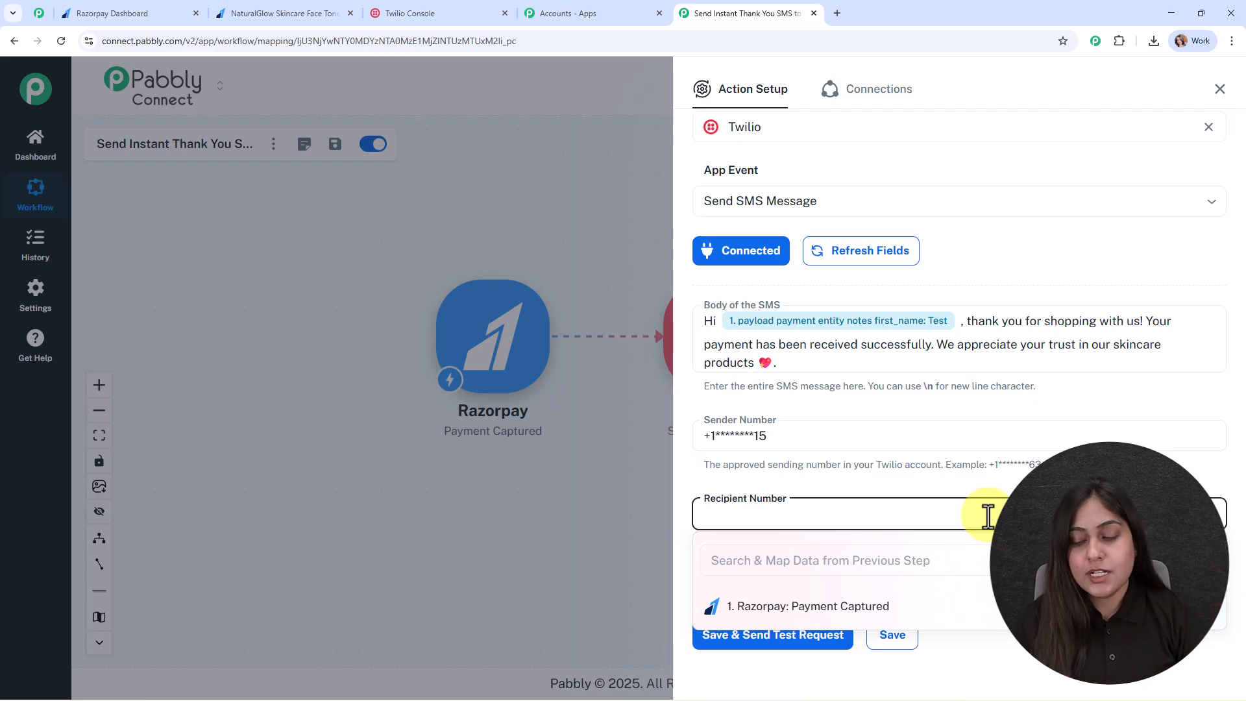
key(ctrl+v)
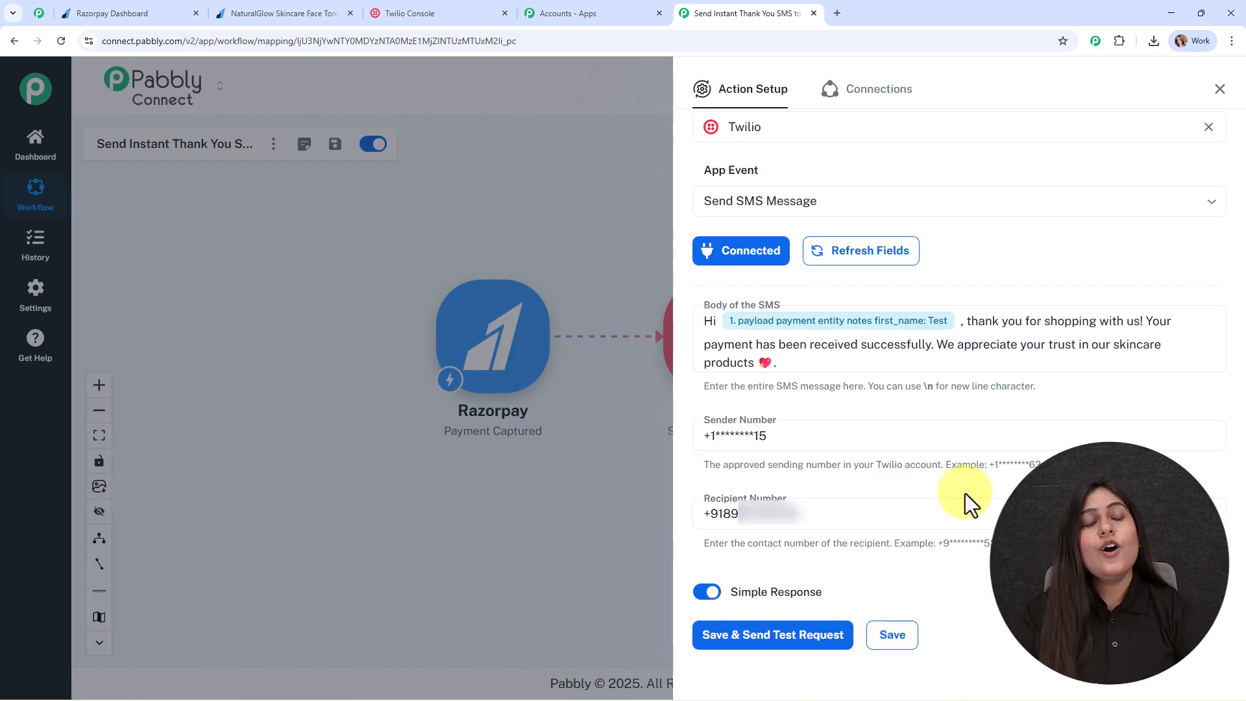
Save and test the Twilio SMS step, close the panel, and view the received SMS screenshot.
click(773, 636)
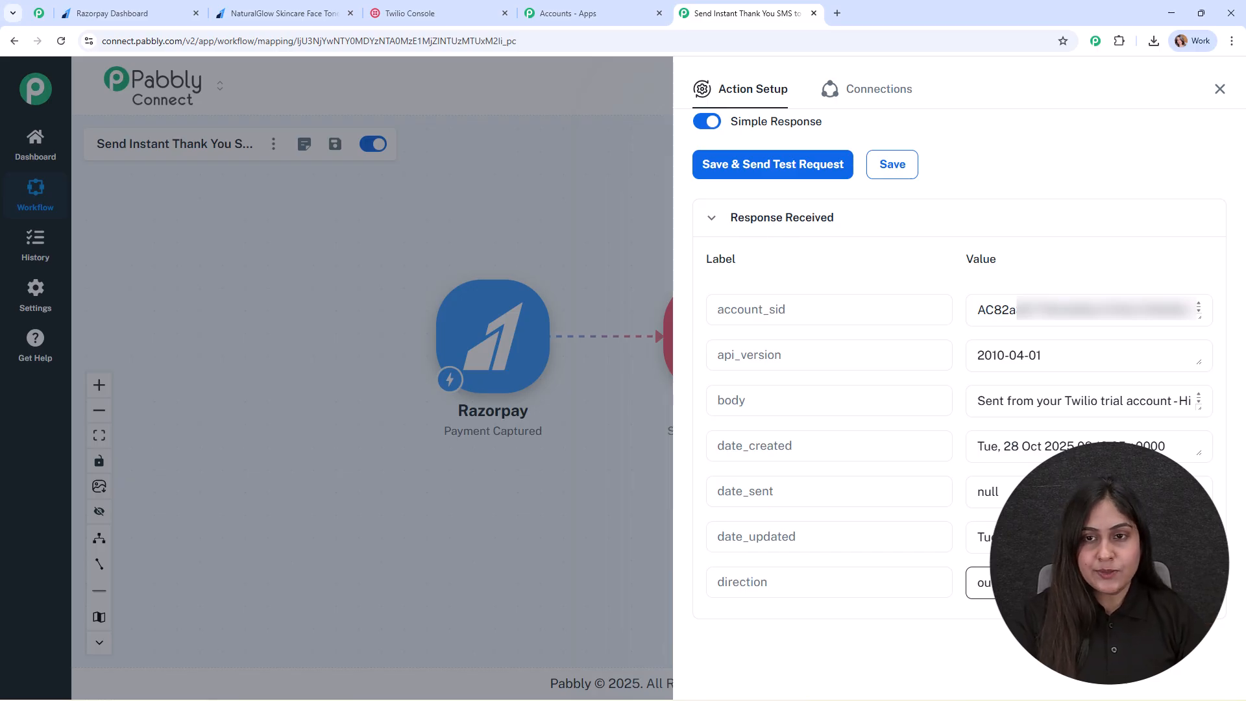
click(1211, 97)
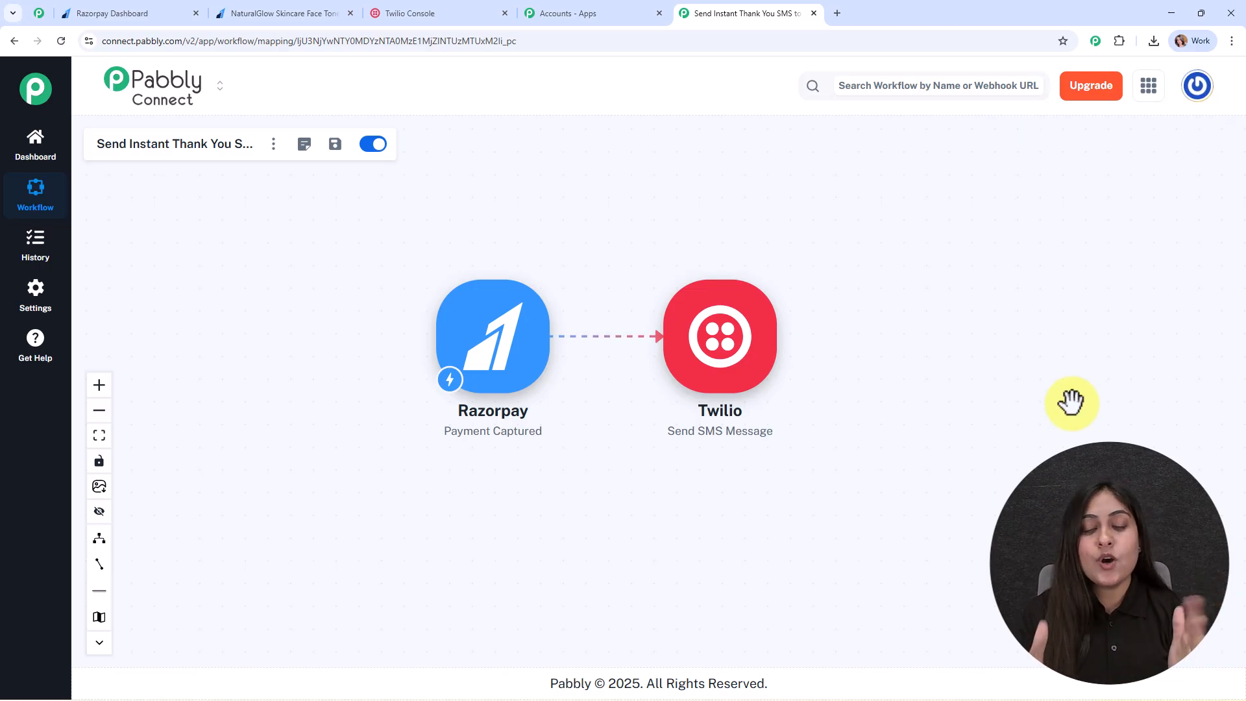
key(alt+Tab)
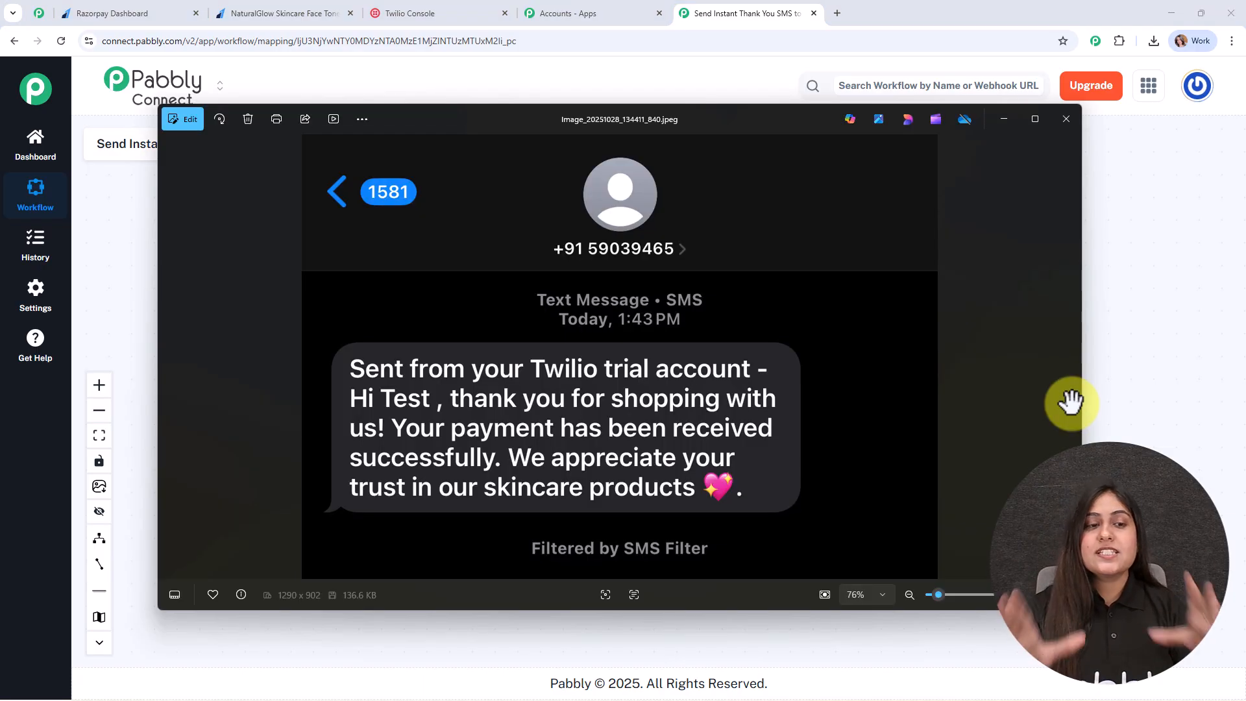